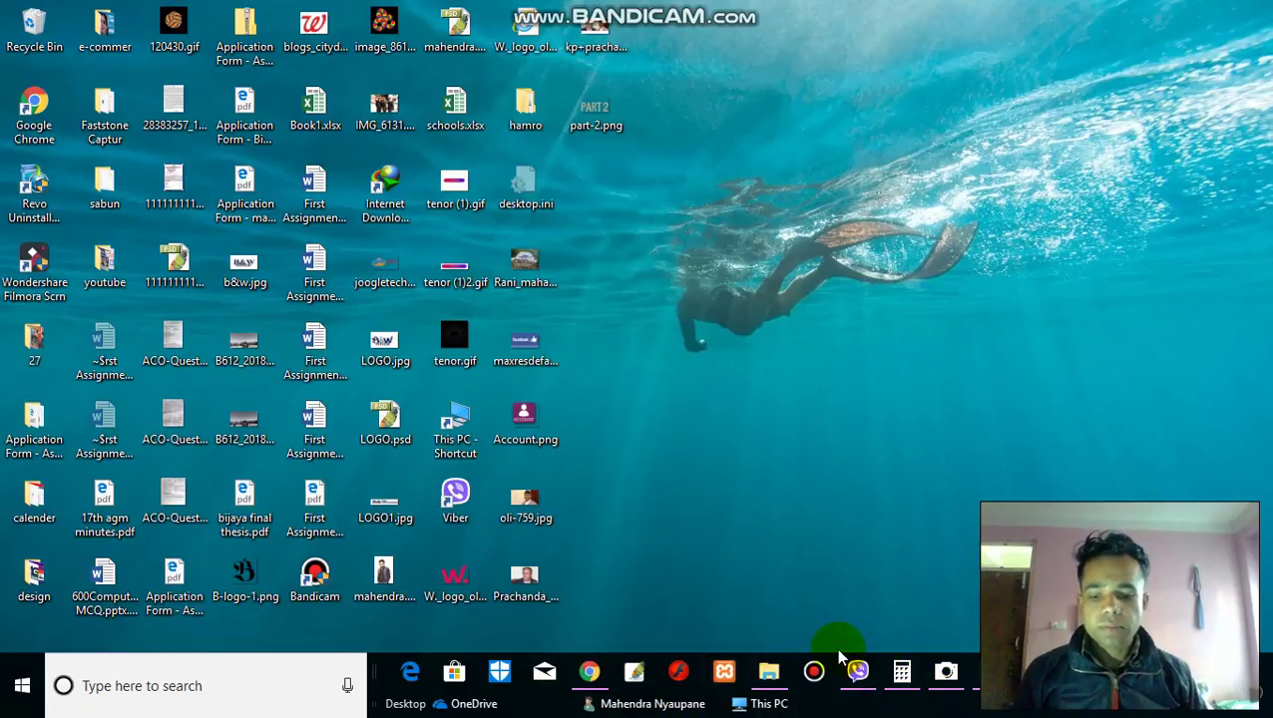
- Close the stray Calculator window and bring the blank Document1 back full screen
{"action": "left_click", "coordinate": [859, 676]}
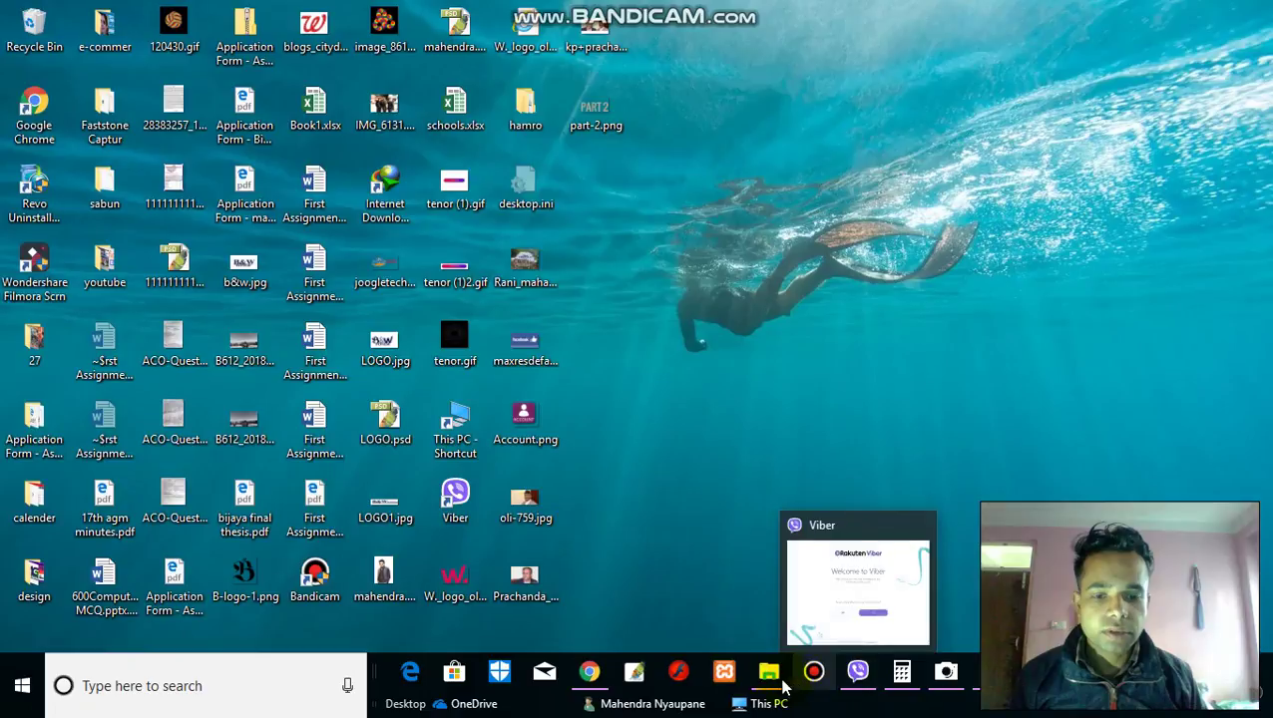
{"action": "left_click", "coordinate": [901, 671]}
{"action": "left_click", "coordinate": [527, 78]}
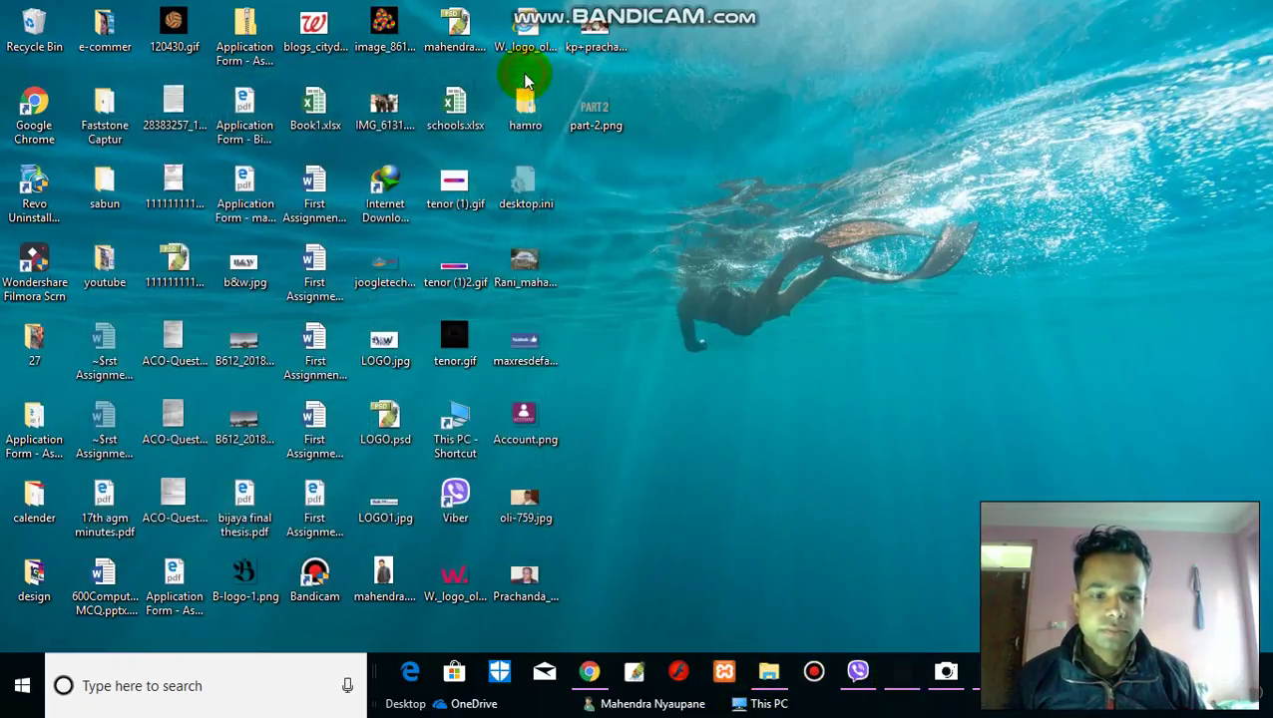
{"action": "mouse_move", "coordinate": [960, 674]}
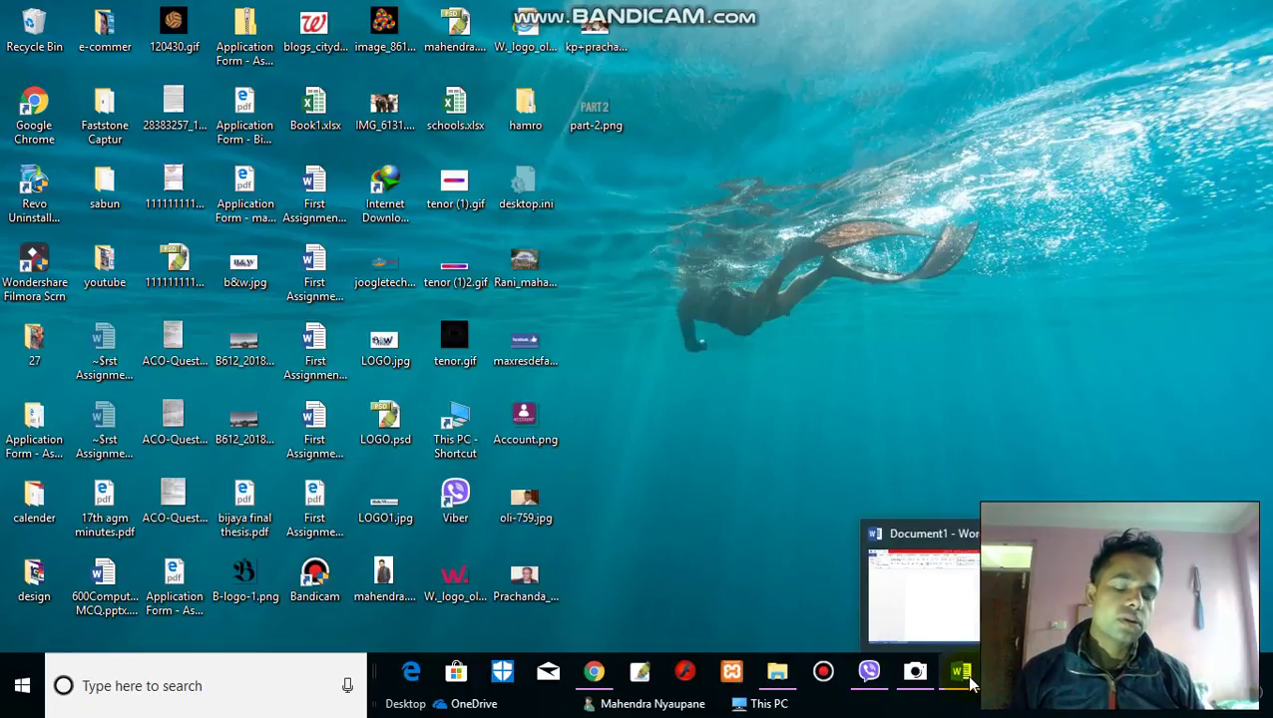
{"action": "left_click", "coordinate": [972, 683]}
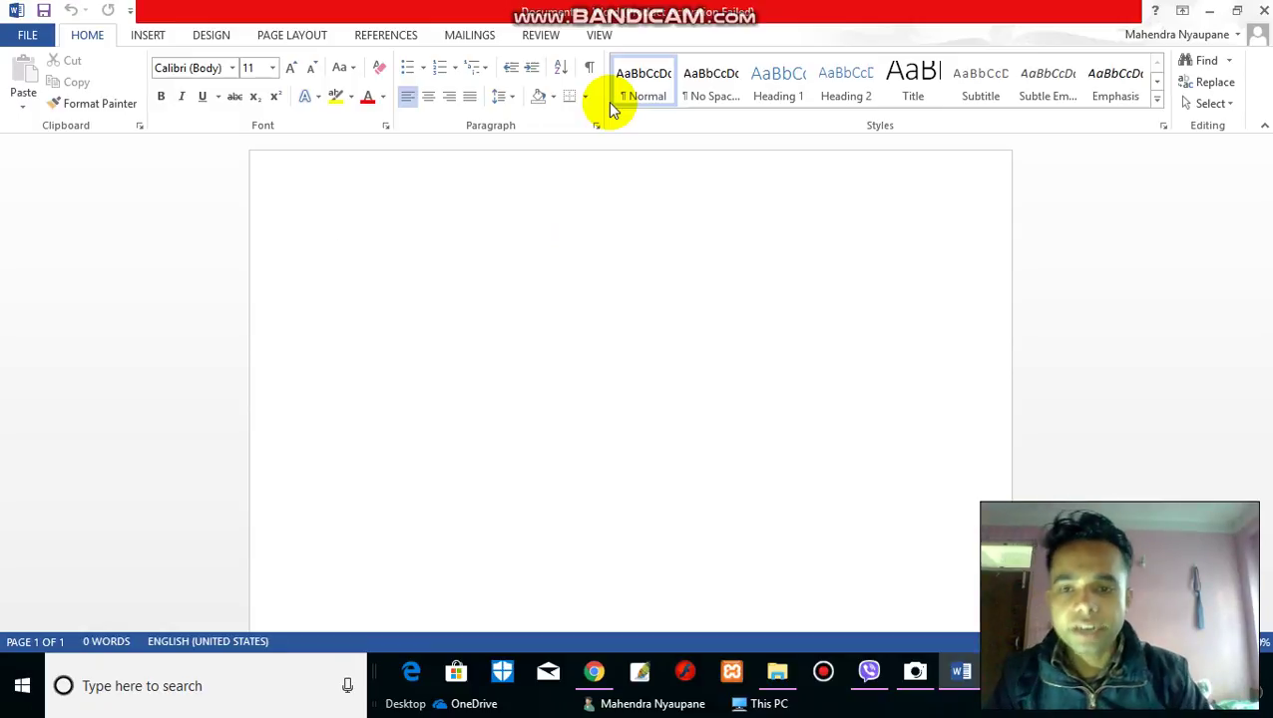
- Insert five sample paragraphs with =rand() and select the first paragraph
{"action": "left_click", "coordinate": [342, 247]}
{"action": "type", "text": "=rand"}
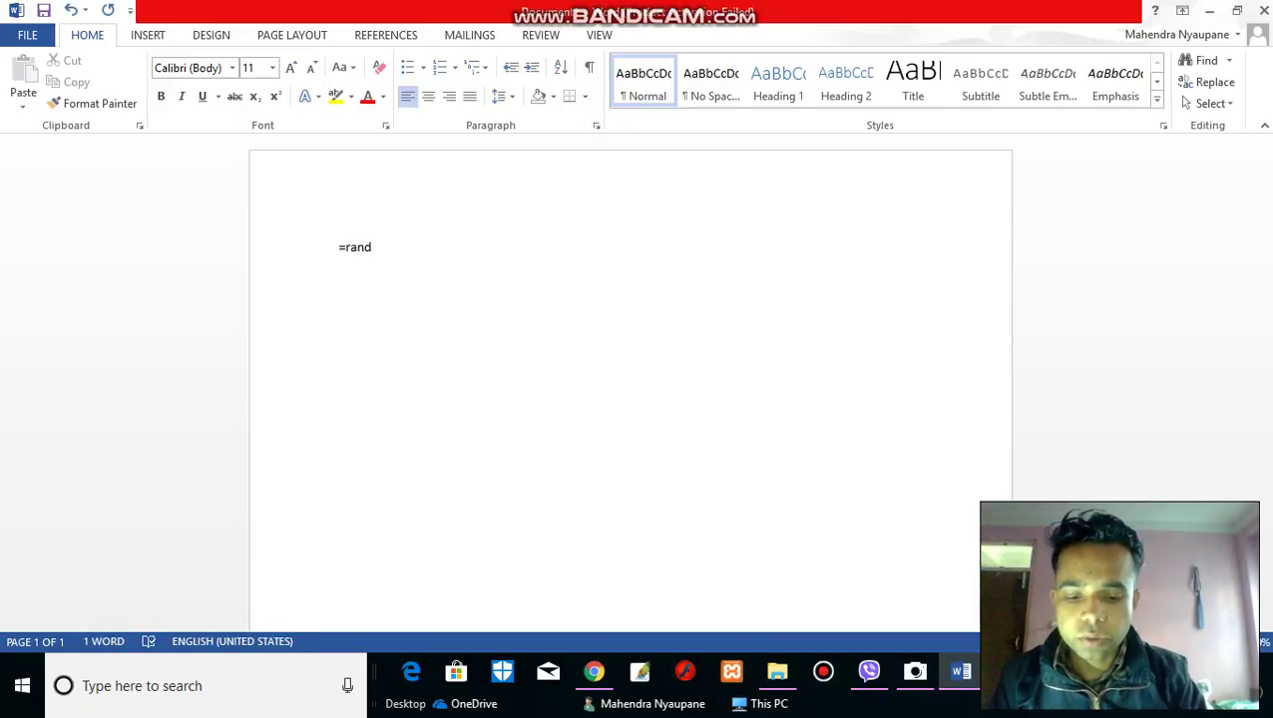
{"action": "type", "text": "()"}
{"action": "key", "text": "Return"}
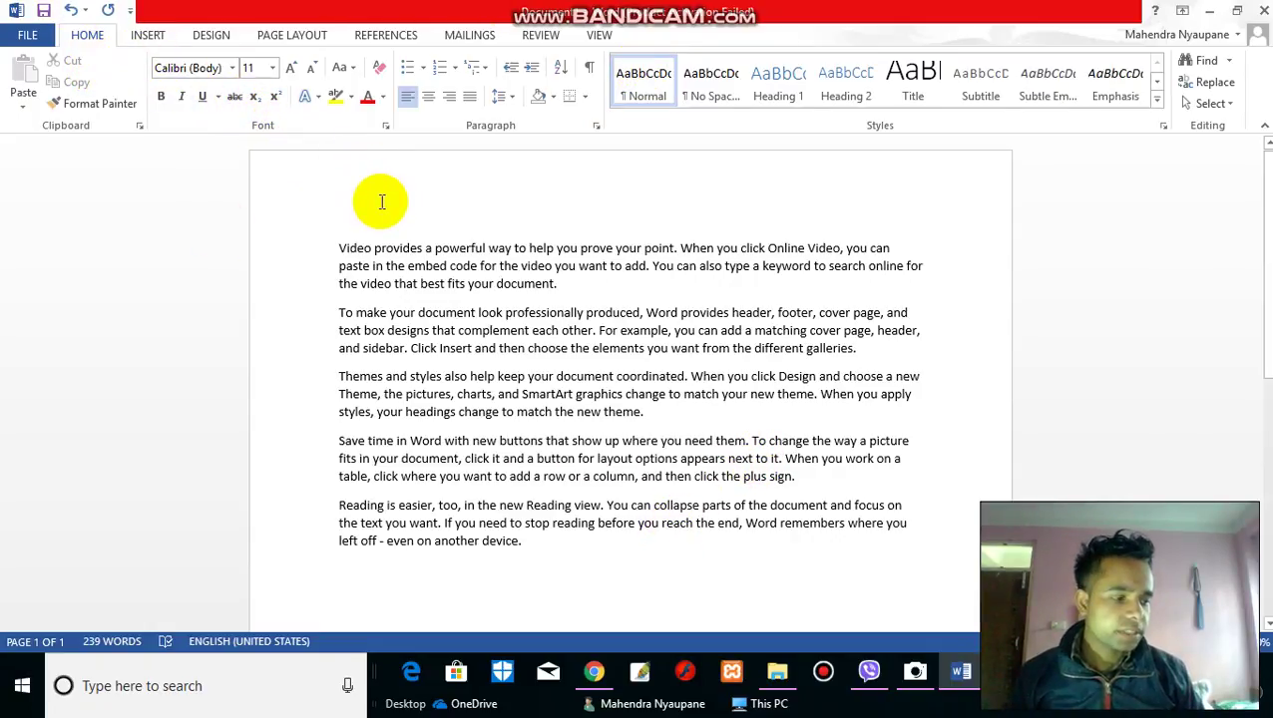
{"action": "mouse_move", "coordinate": [339, 247]}
{"action": "left_mouse_down"}
{"action": "mouse_move", "coordinate": [565, 268]}
{"action": "mouse_move", "coordinate": [570, 284]}
{"action": "left_mouse_up"}
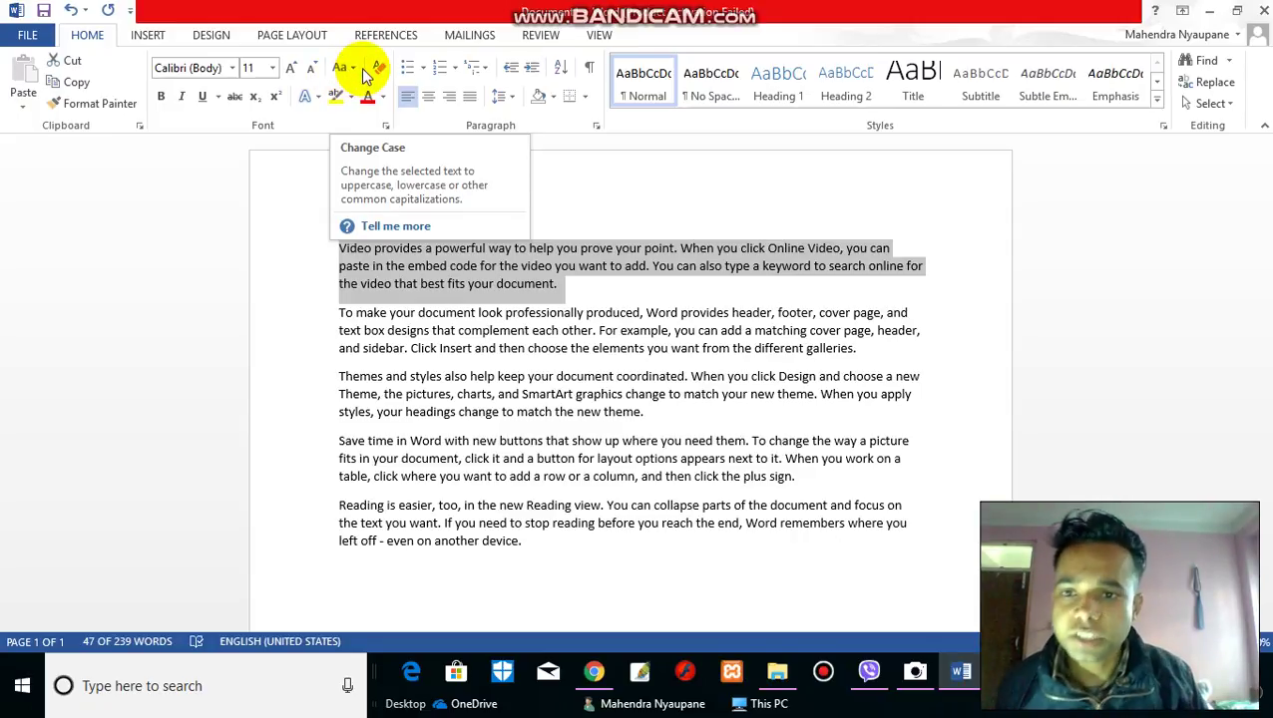
- Apply Sentence case to the selected first paragraph
{"action": "left_click", "coordinate": [351, 70]}
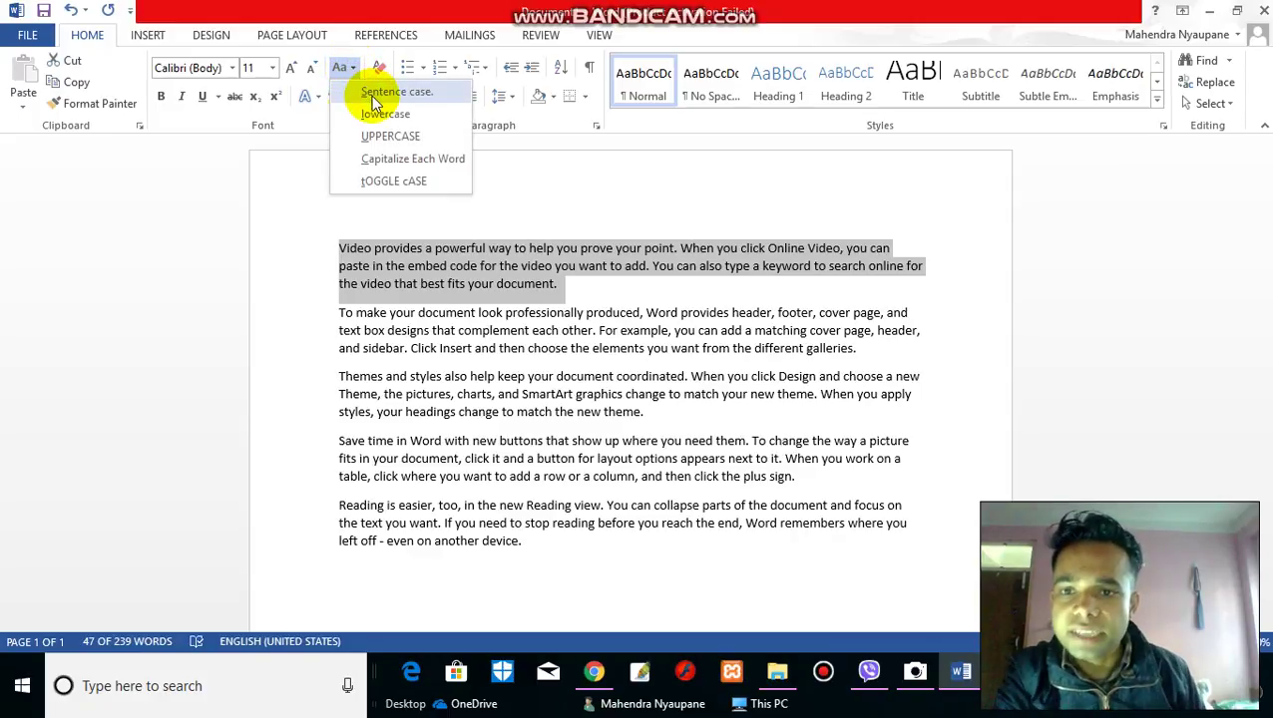
{"action": "left_click", "coordinate": [384, 92]}
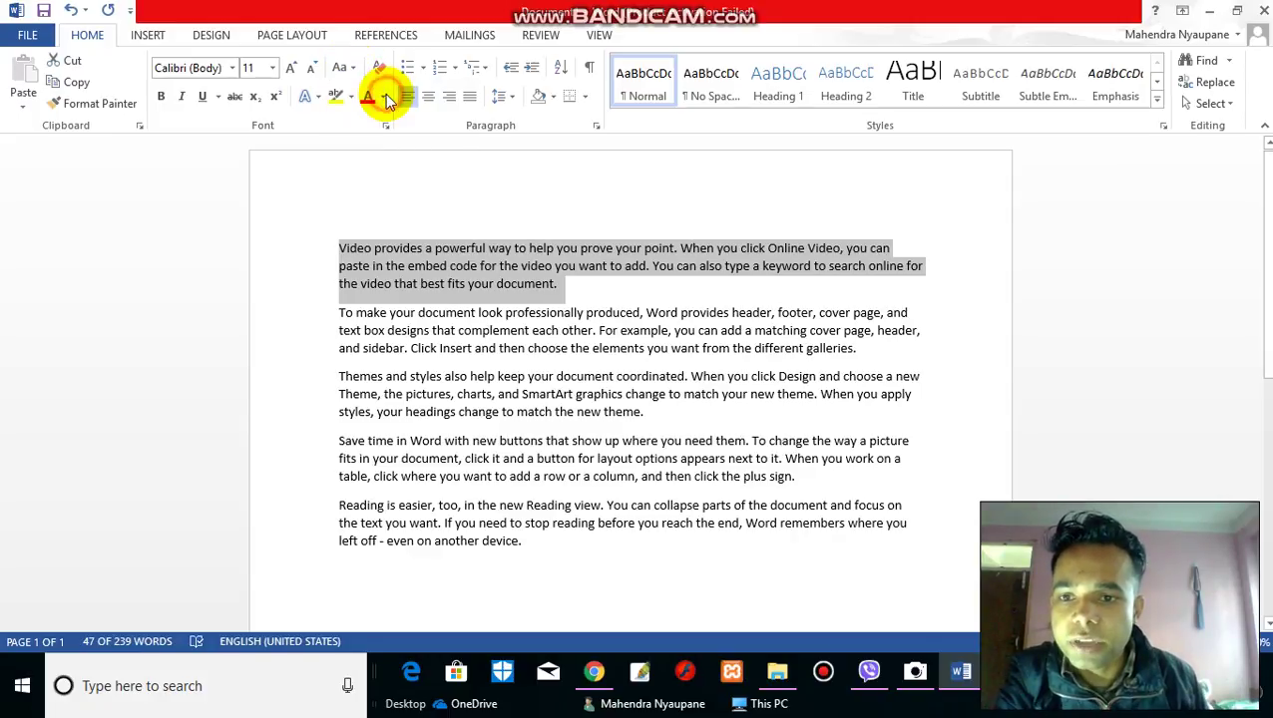
{"action": "left_click", "coordinate": [561, 289]}
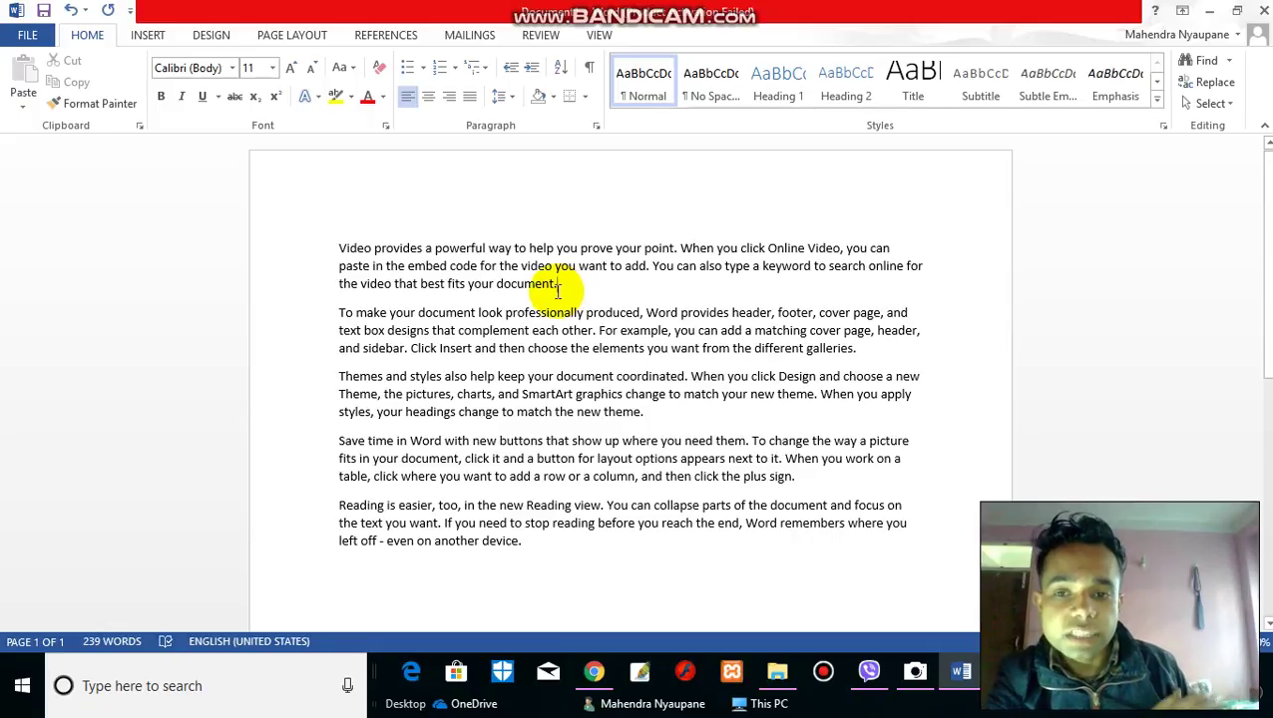
- Reselect the first paragraph and change it to lowercase
{"action": "left_click", "coordinate": [555, 287]}
{"action": "left_click_drag", "start_coordinate": [536, 288], "coordinate": [329, 248]}
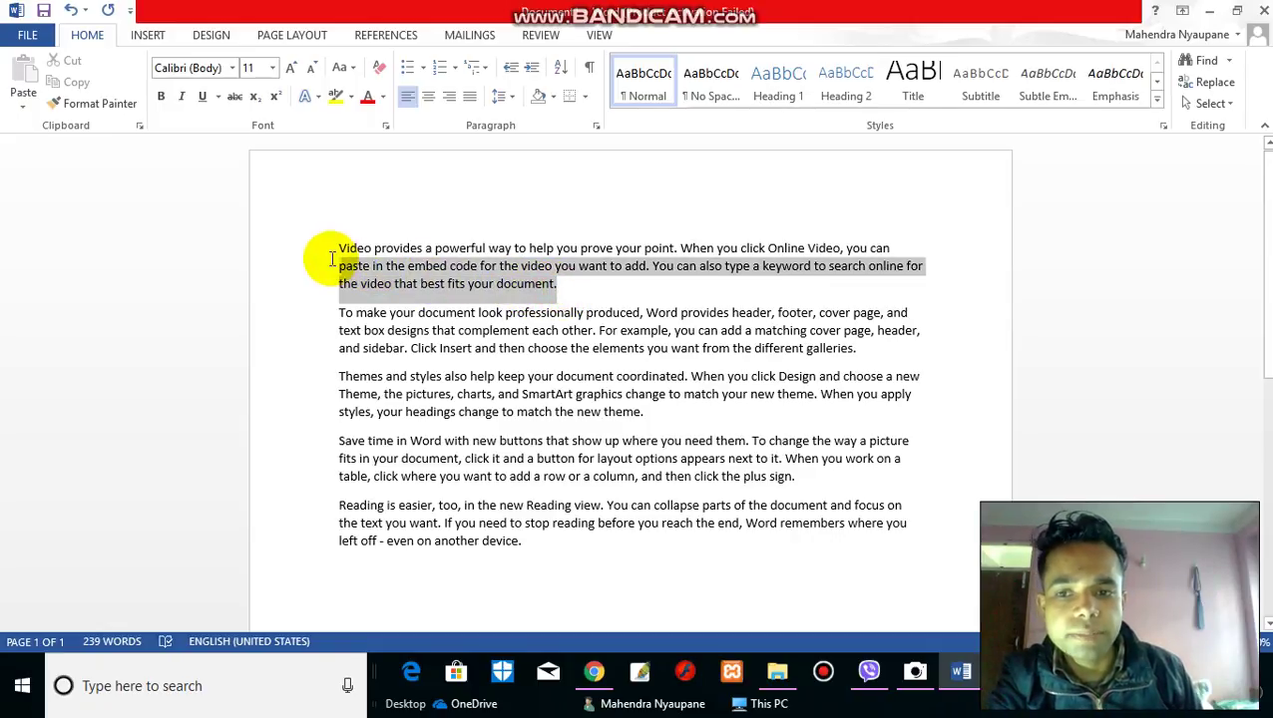
{"action": "left_click", "coordinate": [342, 67]}
{"action": "left_click", "coordinate": [385, 115]}
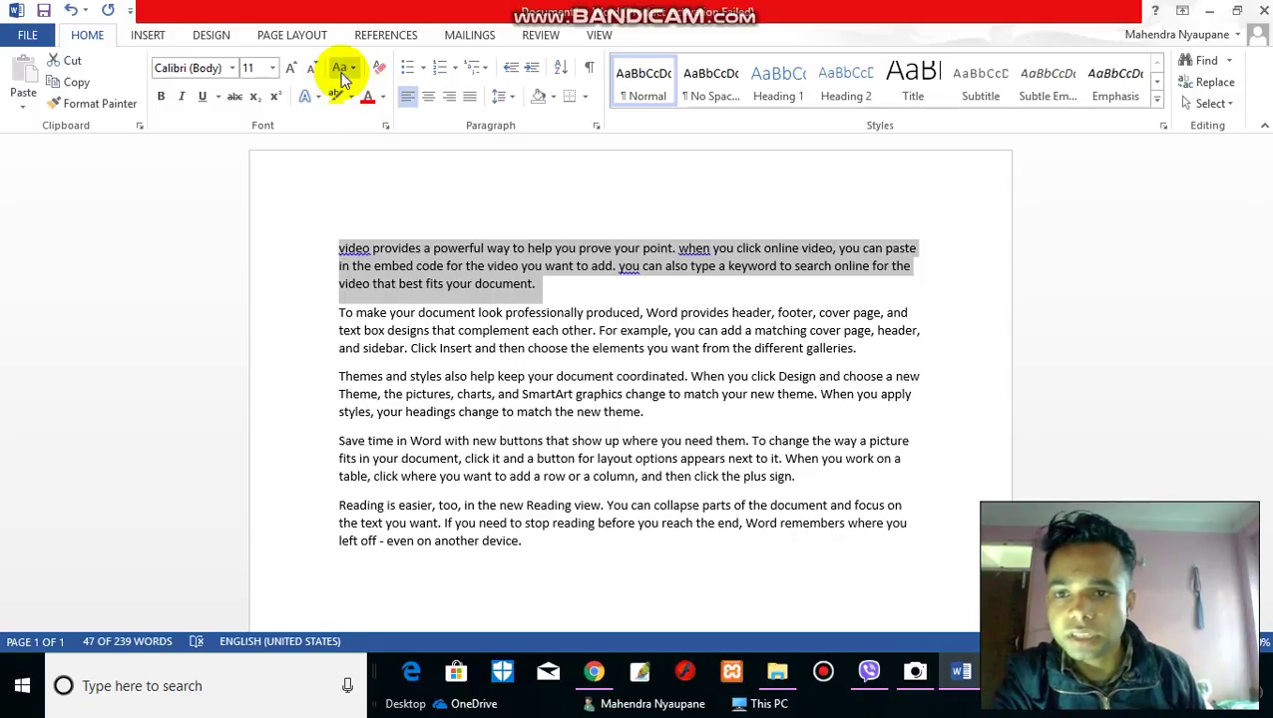
{"action": "left_click", "coordinate": [340, 247]}
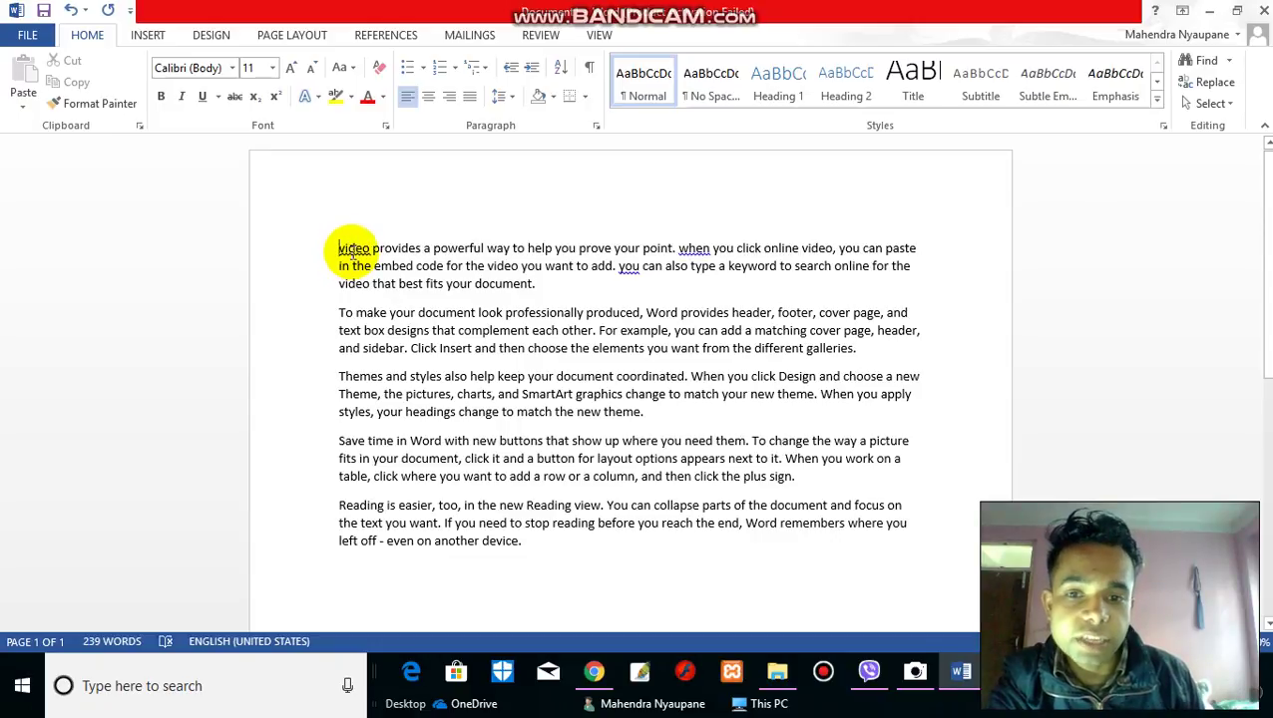
{"action": "left_click", "coordinate": [625, 268]}
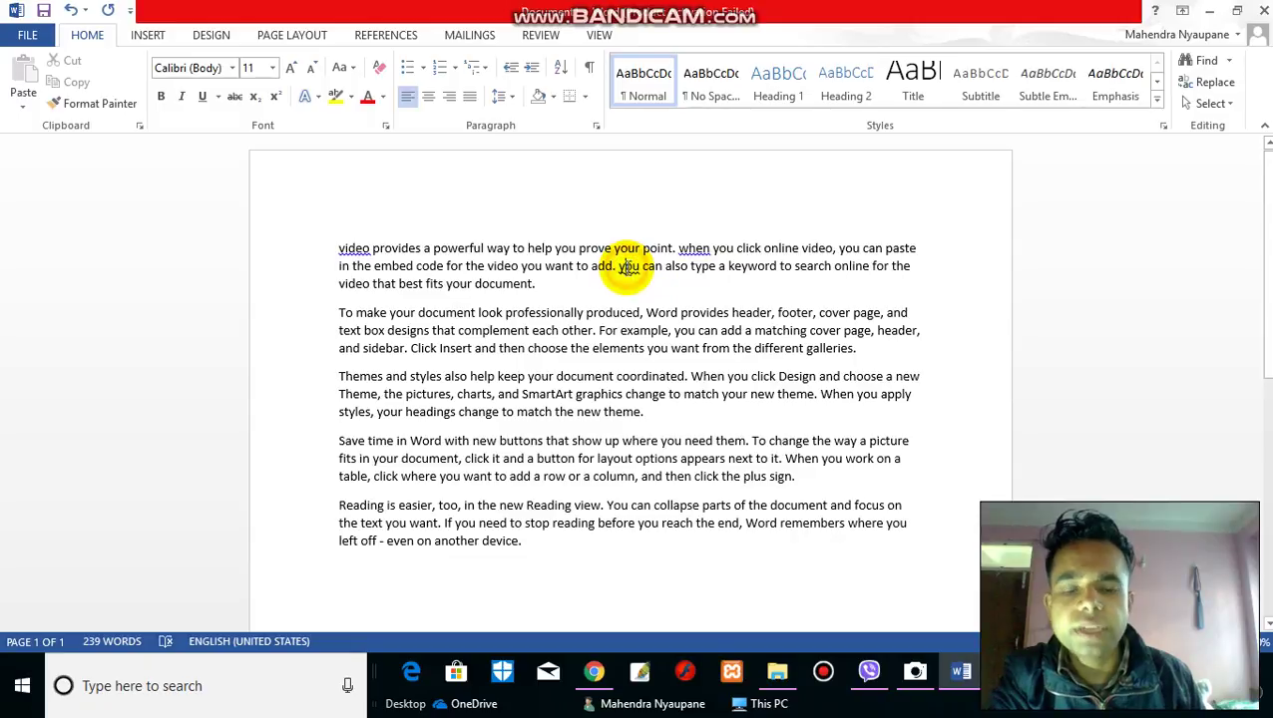
{"action": "left_click", "coordinate": [353, 69]}
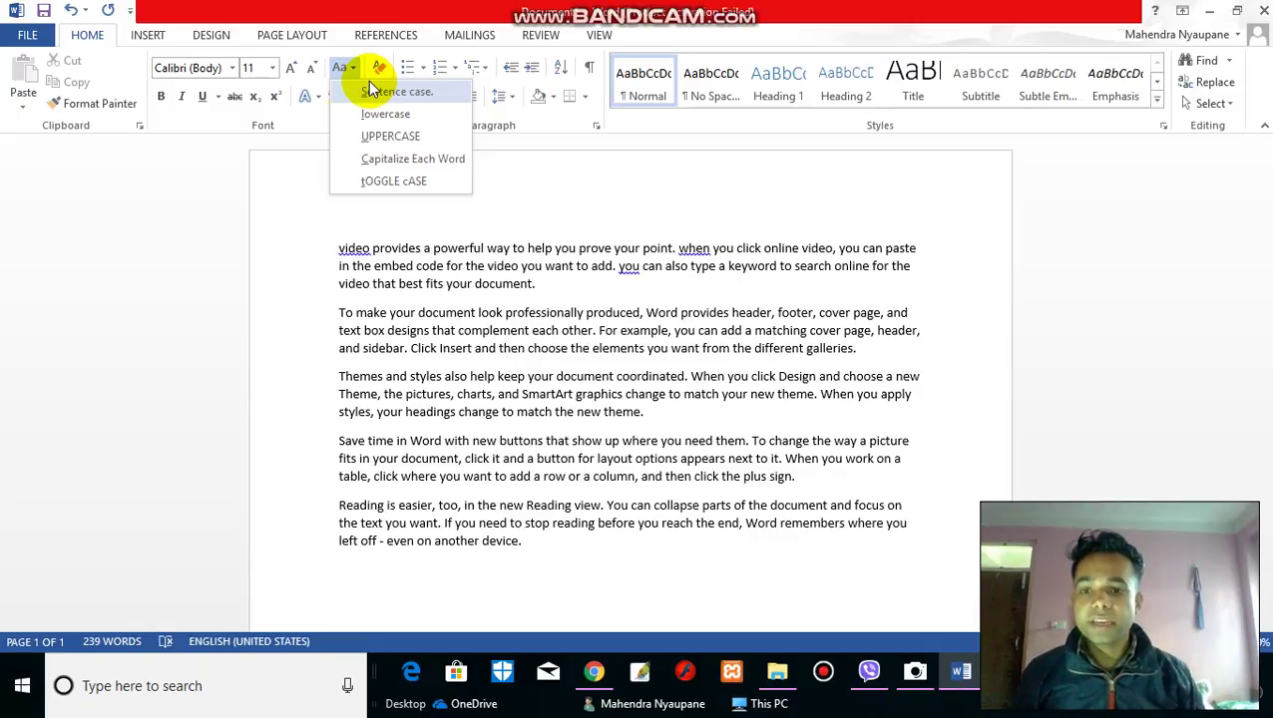
{"action": "left_click", "coordinate": [544, 289]}
- Change the first paragraph to UPPERCASE, then select the second paragraph
{"action": "mouse_move", "coordinate": [545, 290]}
{"action": "left_mouse_down"}
{"action": "mouse_move", "coordinate": [440, 284]}
{"action": "mouse_move", "coordinate": [357, 244]}
{"action": "left_mouse_up"}
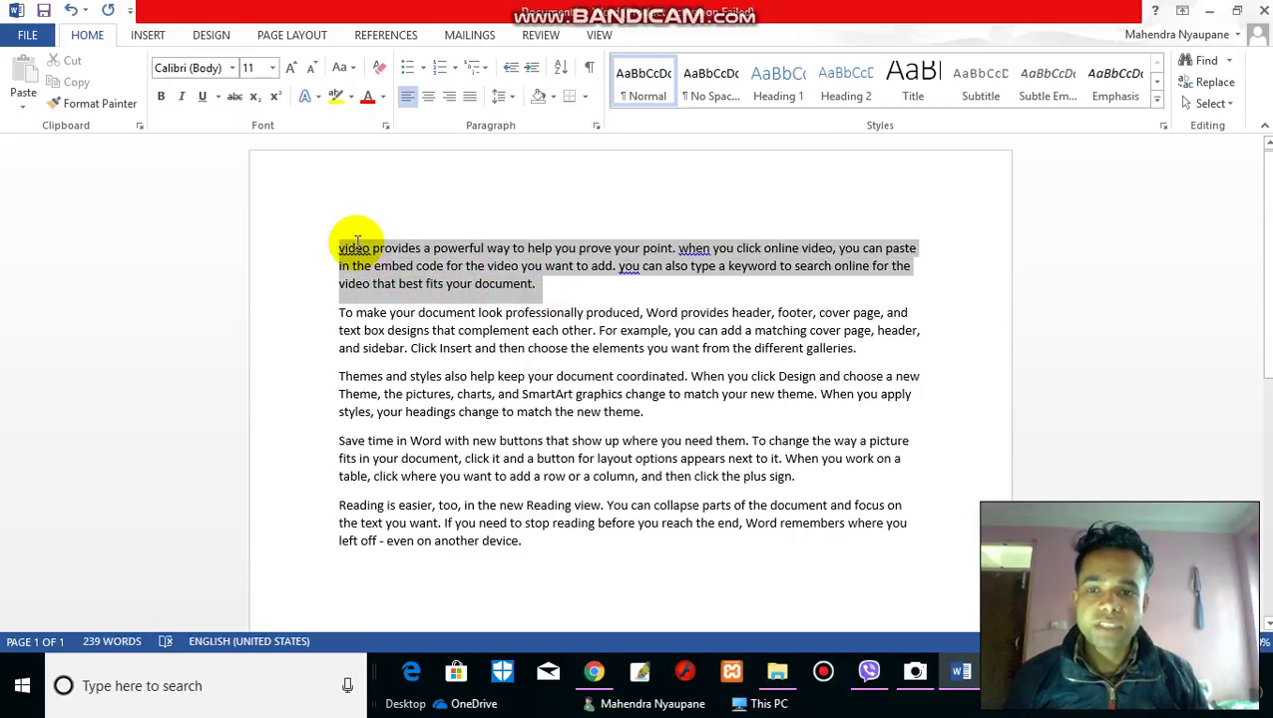
{"action": "left_click", "coordinate": [348, 72]}
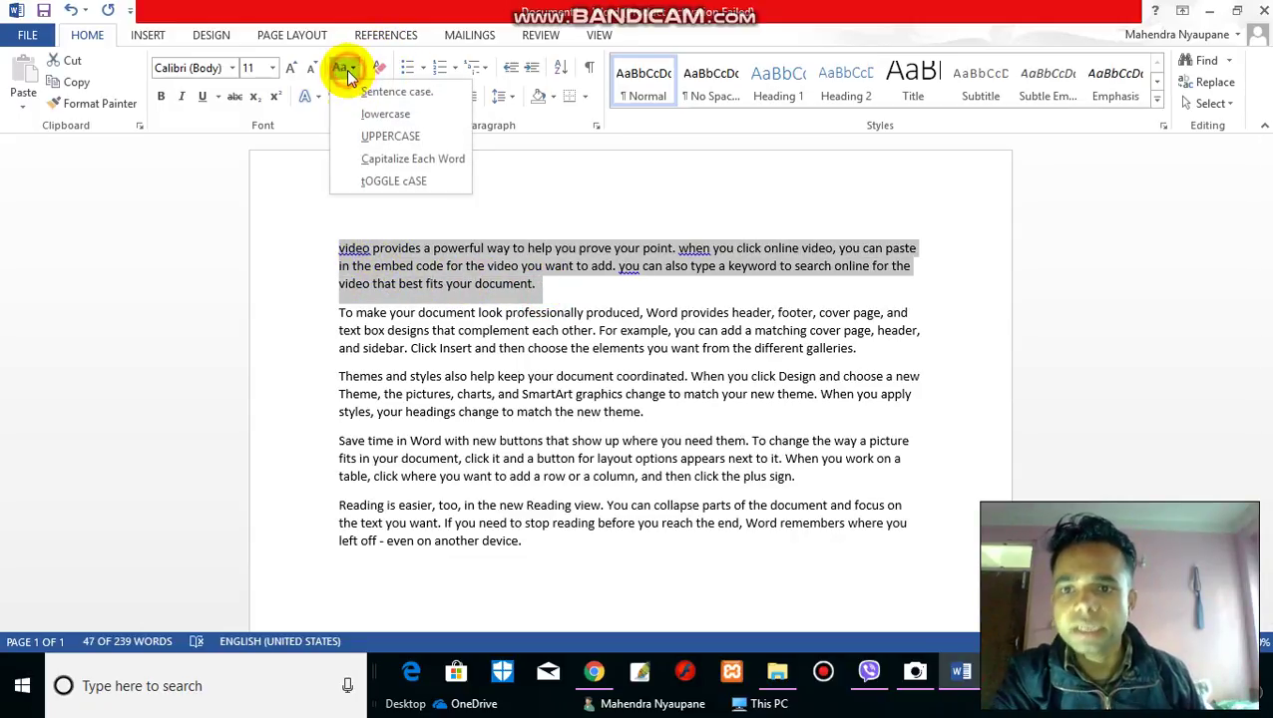
{"action": "left_click", "coordinate": [398, 140]}
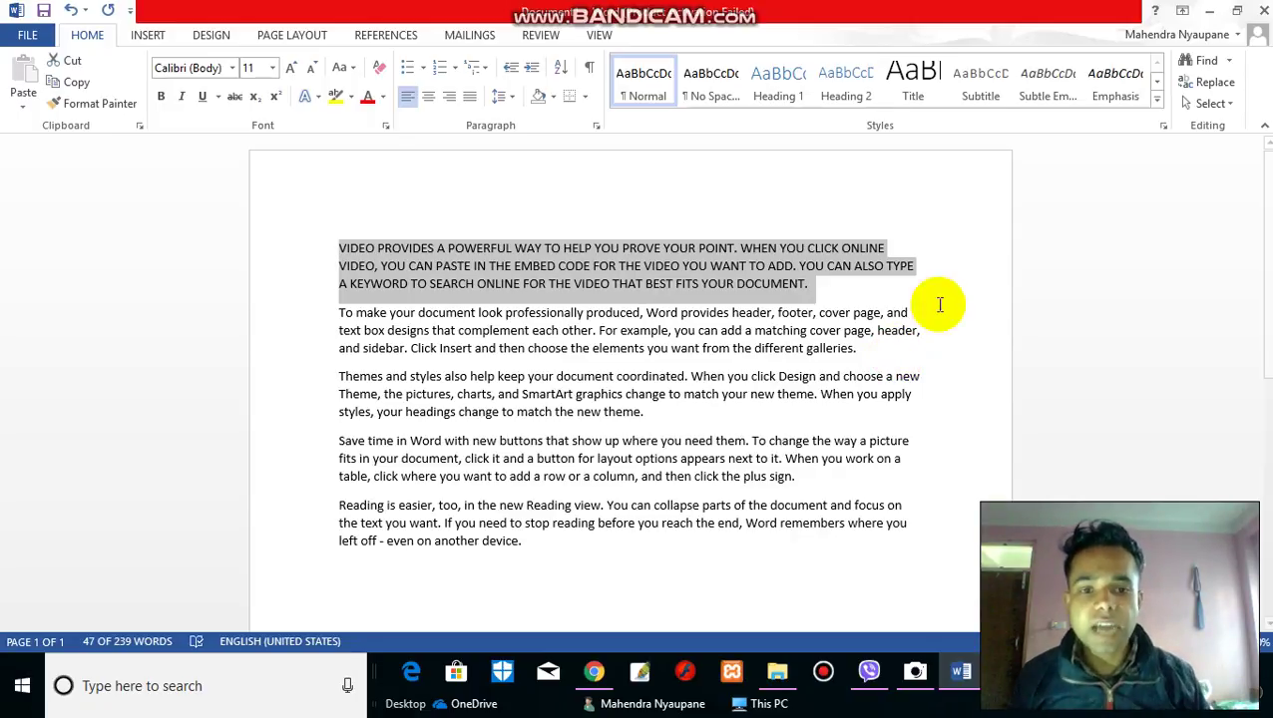
{"action": "mouse_move", "coordinate": [859, 348]}
{"action": "left_mouse_down"}
{"action": "mouse_move", "coordinate": [618, 359]}
{"action": "mouse_move", "coordinate": [309, 311]}
{"action": "left_mouse_up"}
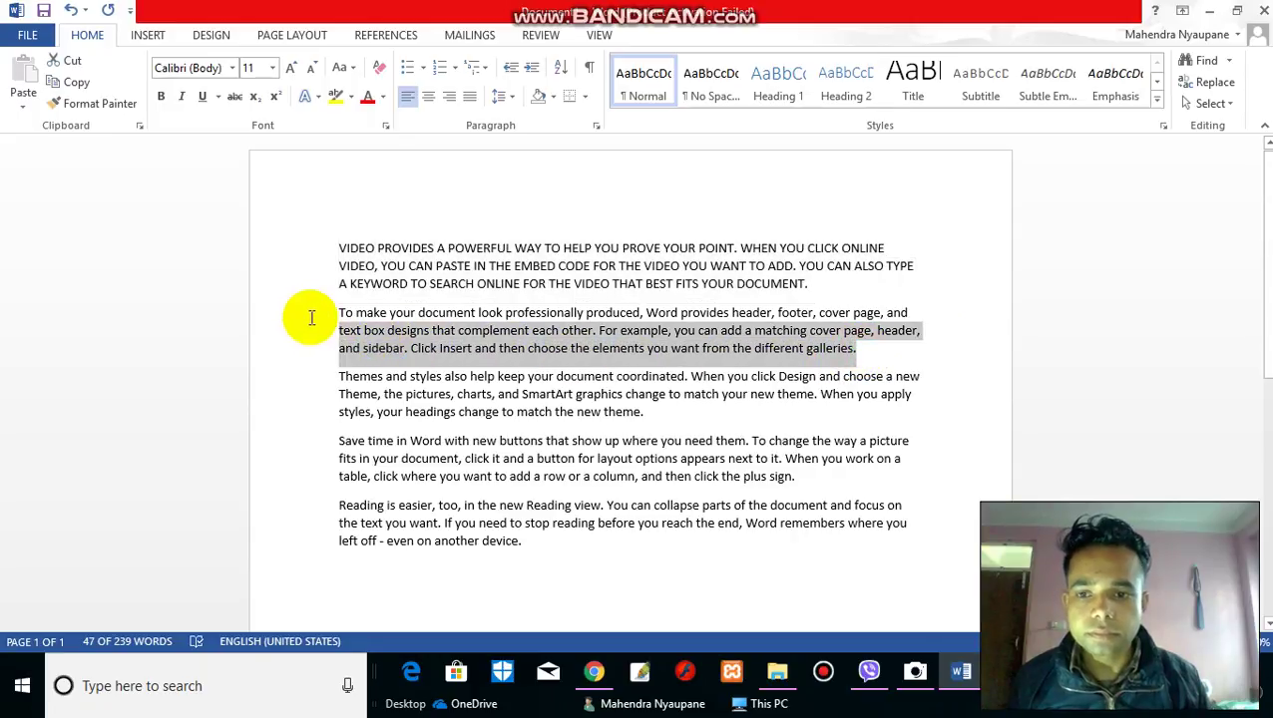
- Apply Capitalize Each Word to the selected second paragraph
{"action": "left_click", "coordinate": [359, 75]}
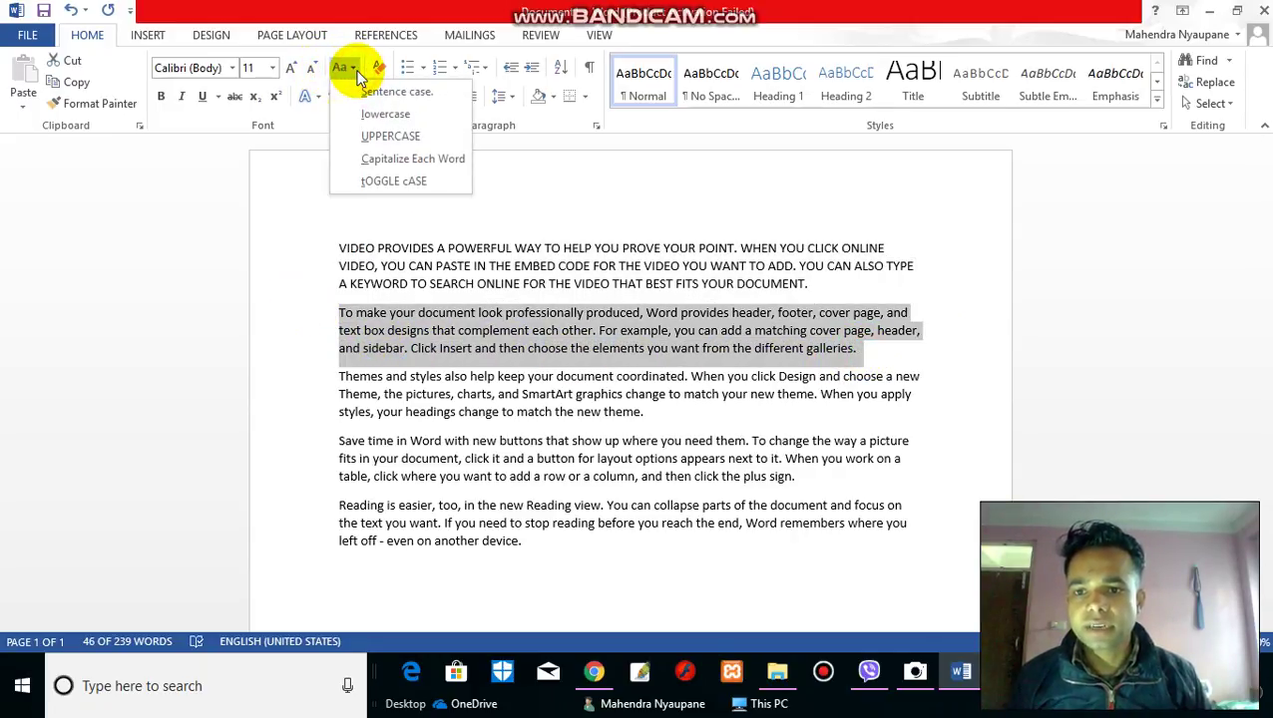
{"action": "left_click", "coordinate": [405, 161]}
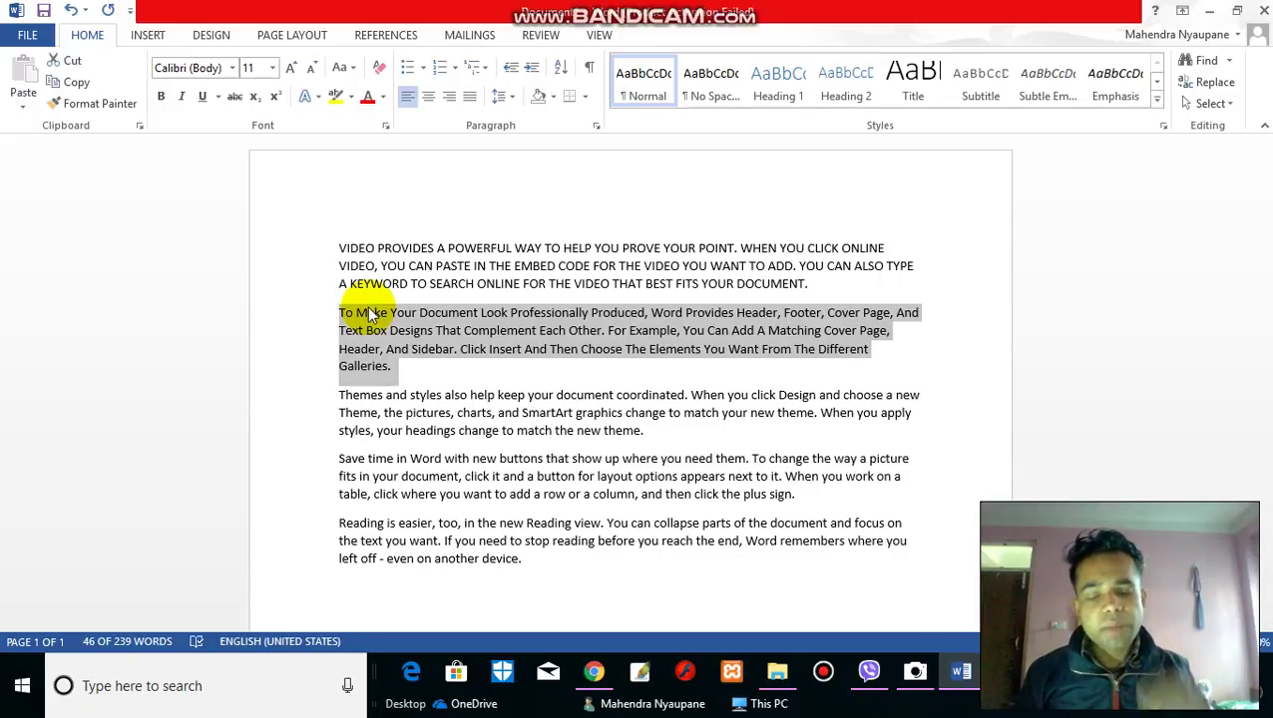
{"action": "left_click", "coordinate": [355, 72]}
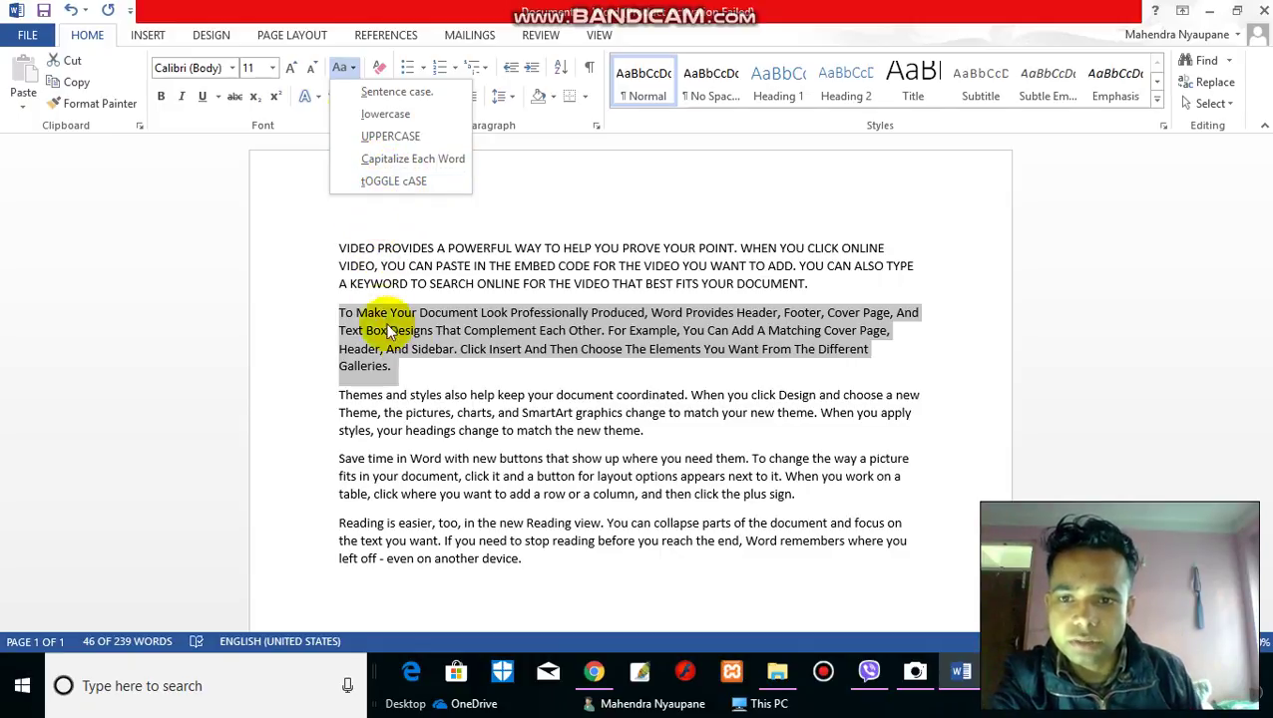
{"action": "left_click", "coordinate": [487, 375]}
{"action": "left_click", "coordinate": [340, 388]}
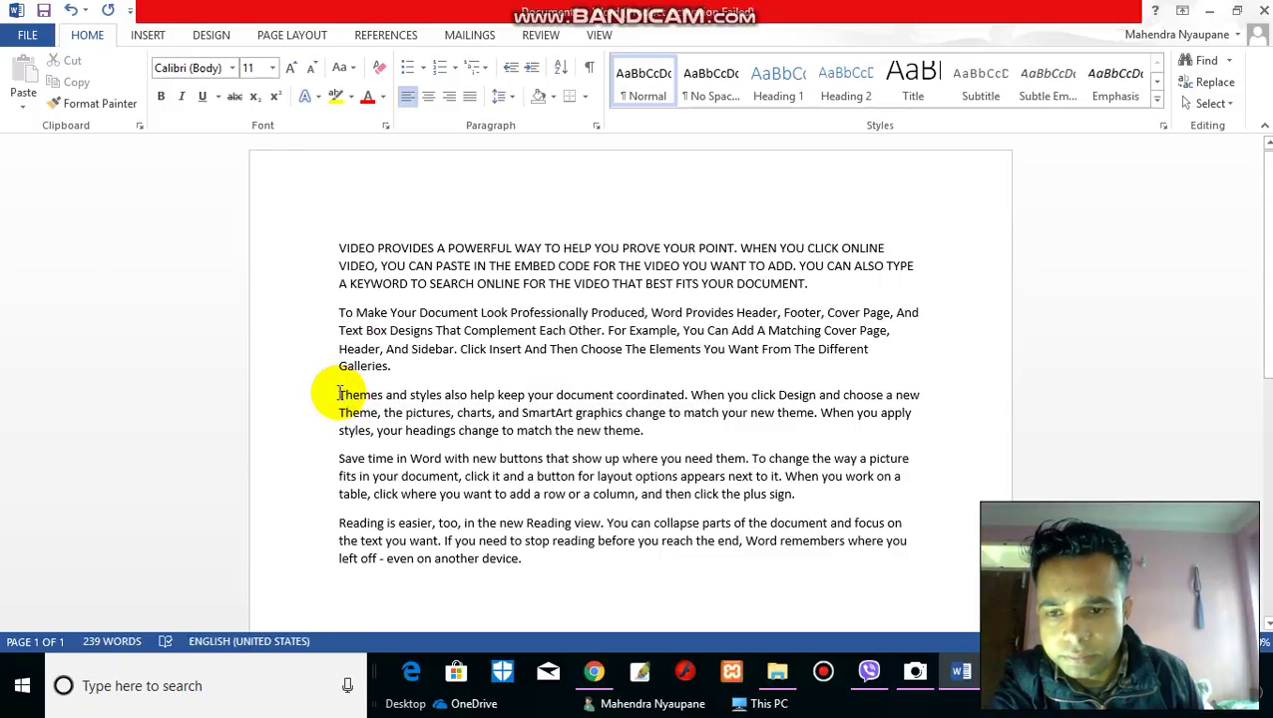
- Apply tOGGLE cASE to the third, Themes paragraph
{"action": "left_click_drag", "start_coordinate": [340, 392], "coordinate": [650, 432]}
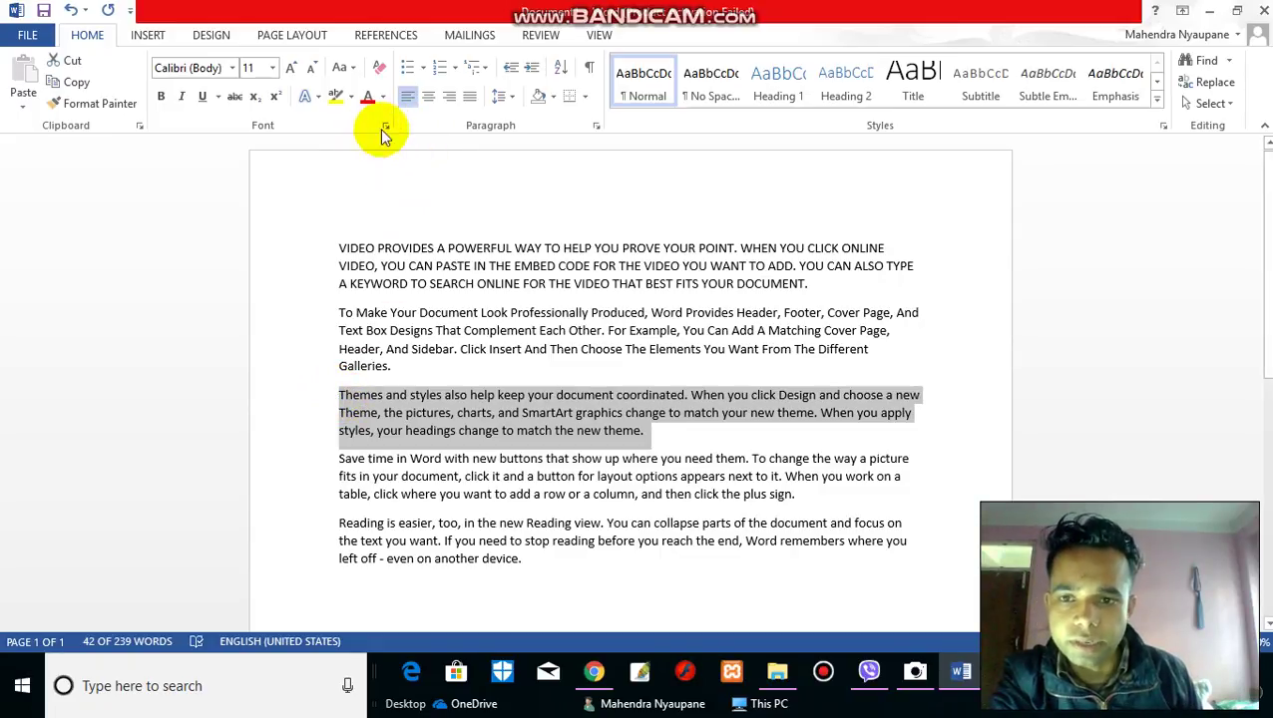
{"action": "left_click", "coordinate": [359, 69]}
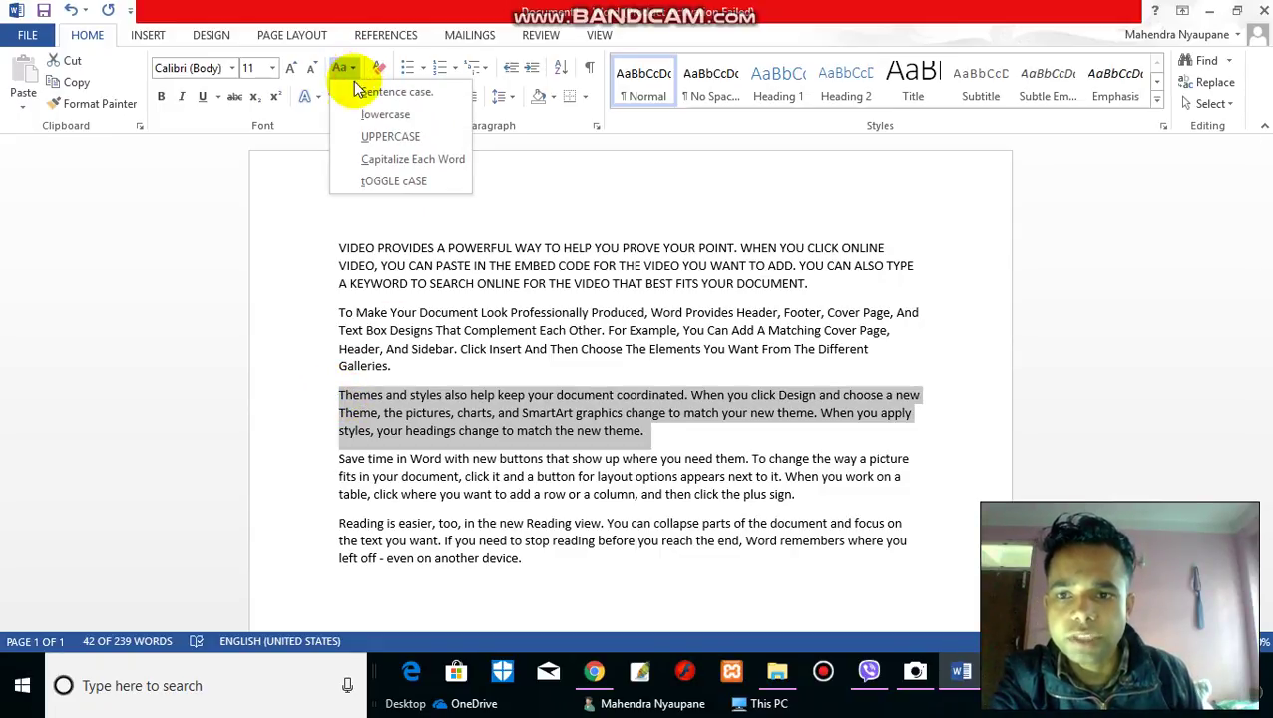
{"action": "left_click", "coordinate": [382, 189]}
{"action": "left_click", "coordinate": [531, 494]}
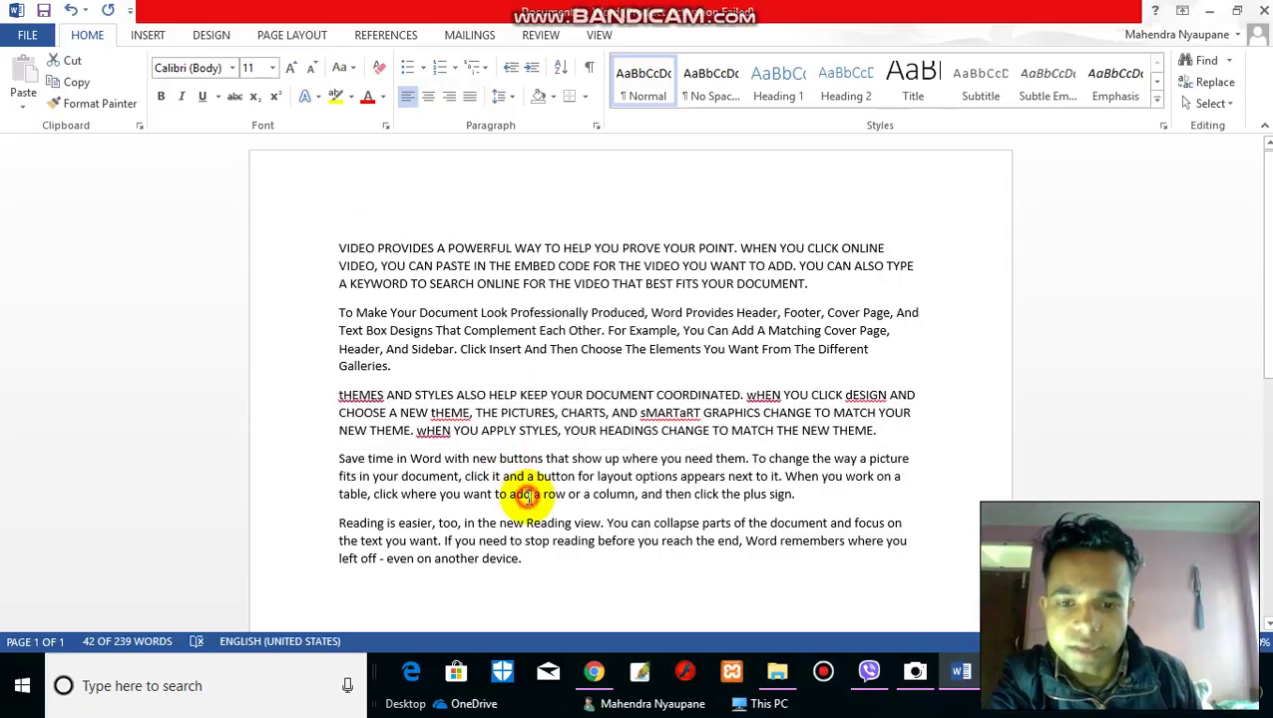
- Make the Save time in Word paragraph lowercase and select the Reading paragraph
{"action": "triple_click", "coordinate": [775, 499]}
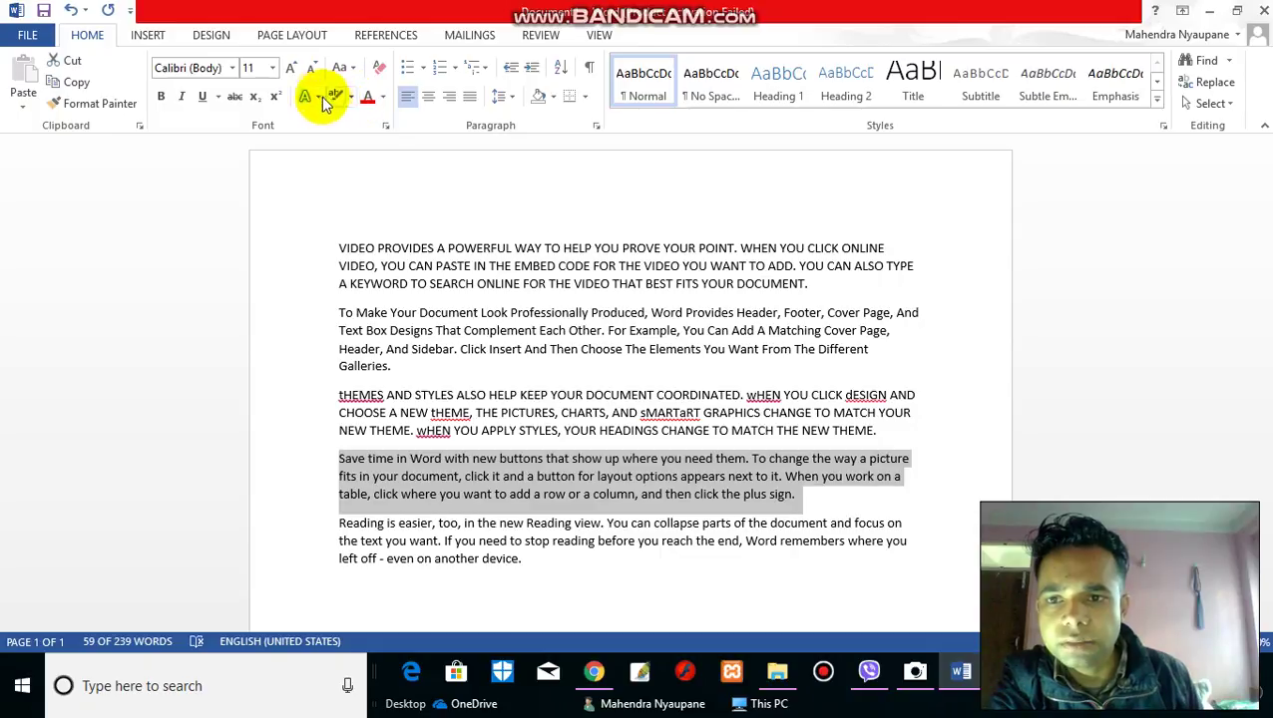
{"action": "left_click", "coordinate": [341, 67]}
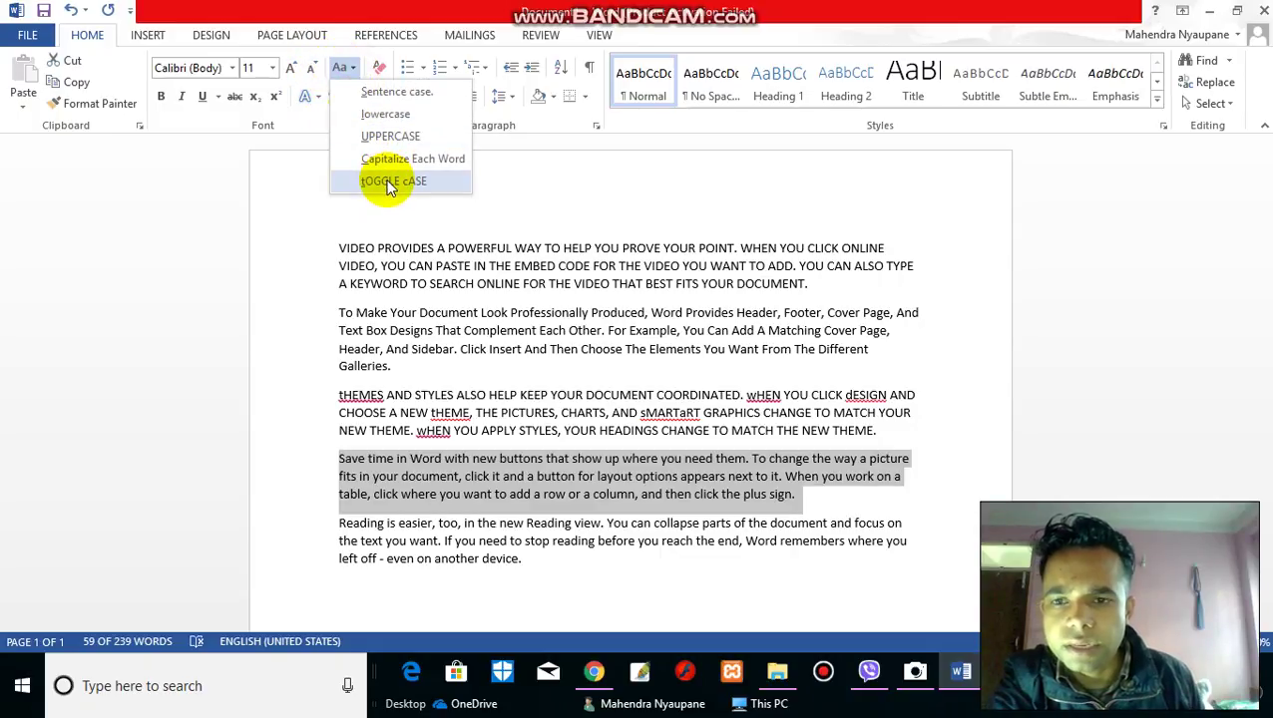
{"action": "left_click", "coordinate": [392, 117]}
{"action": "mouse_move", "coordinate": [521, 559]}
{"action": "left_mouse_down"}
{"action": "mouse_move", "coordinate": [382, 539]}
{"action": "mouse_move", "coordinate": [339, 494]}
{"action": "left_mouse_up"}
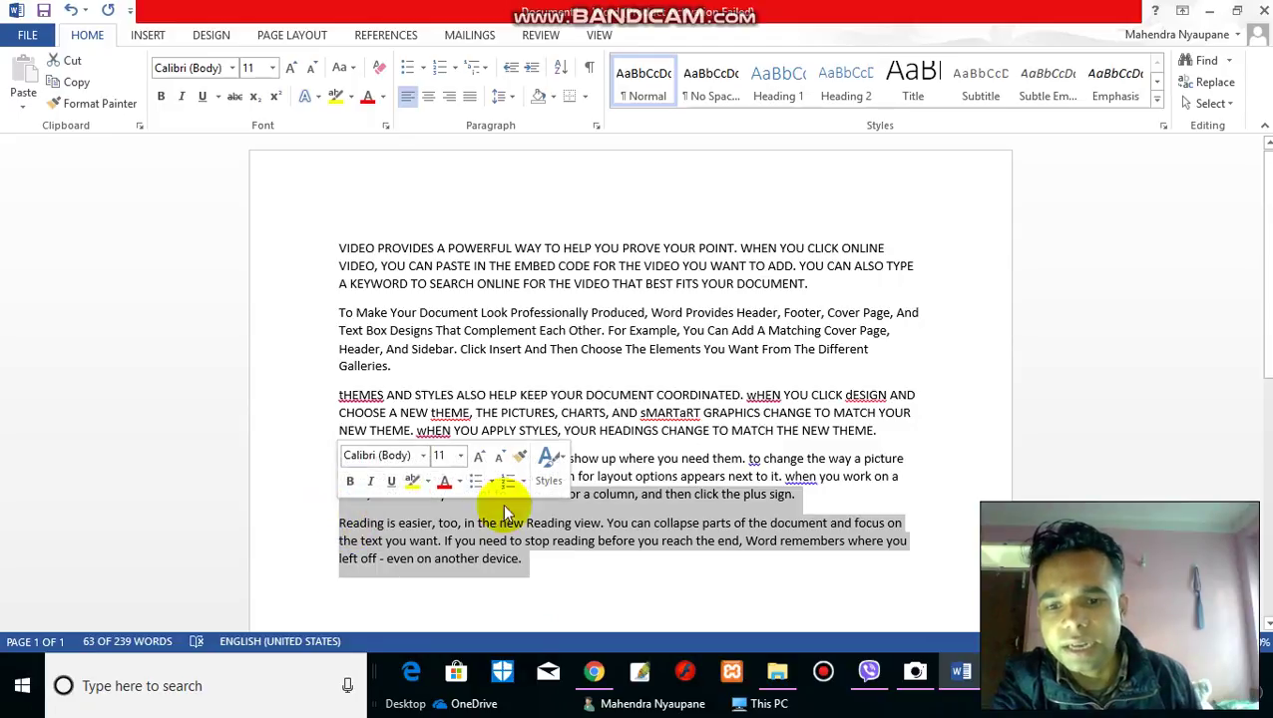
{"action": "left_click", "coordinate": [810, 496]}
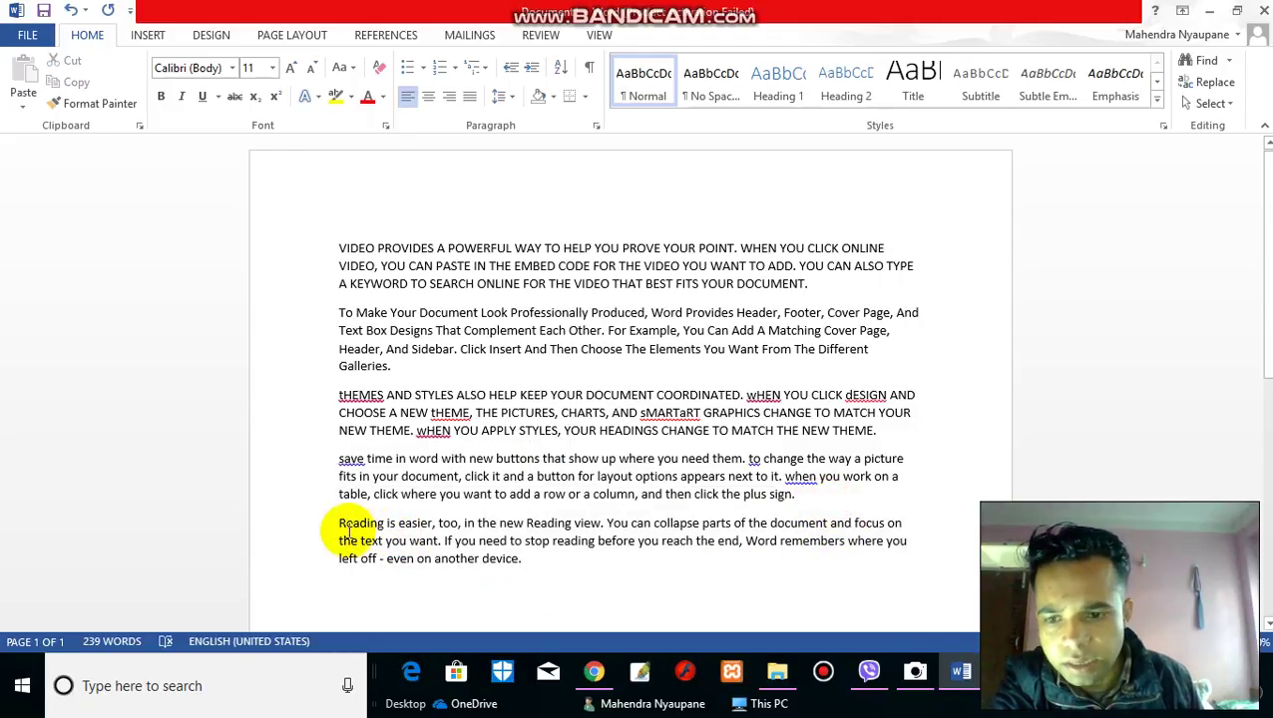
{"action": "left_click_drag", "start_coordinate": [341, 520], "coordinate": [530, 558]}
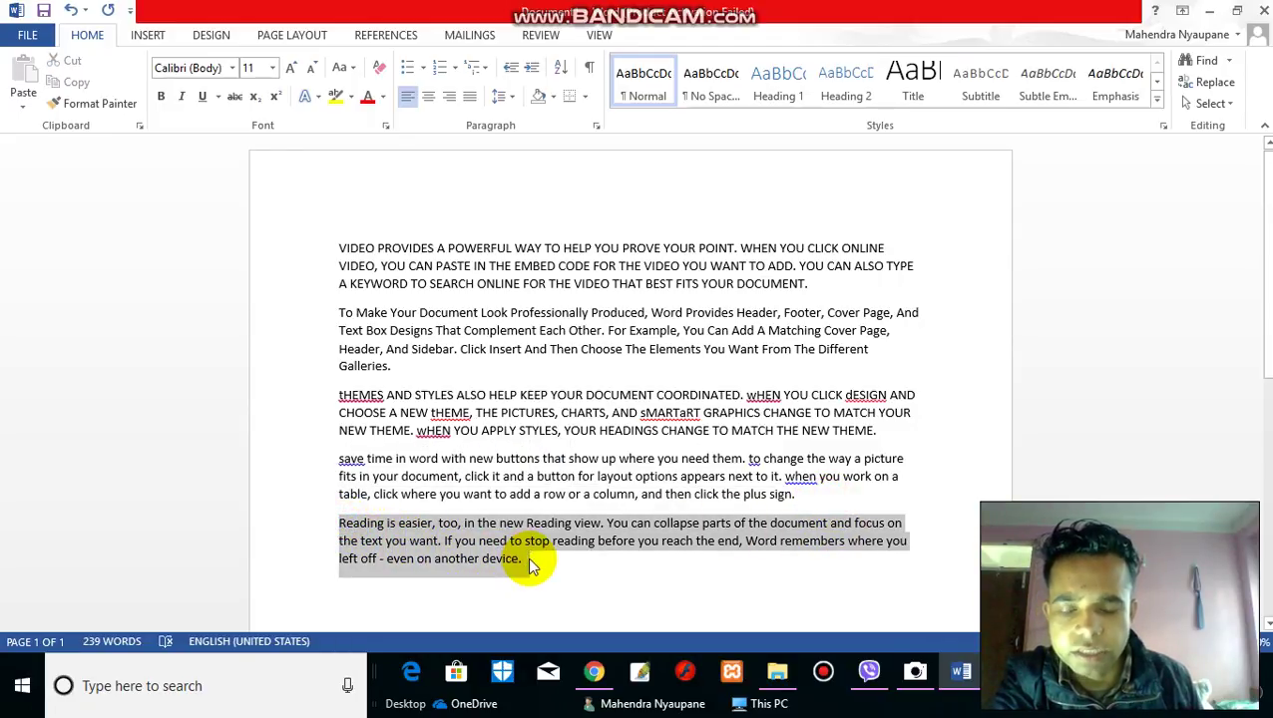
{"action": "left_click", "coordinate": [346, 72]}
{"action": "left_click", "coordinate": [389, 95]}
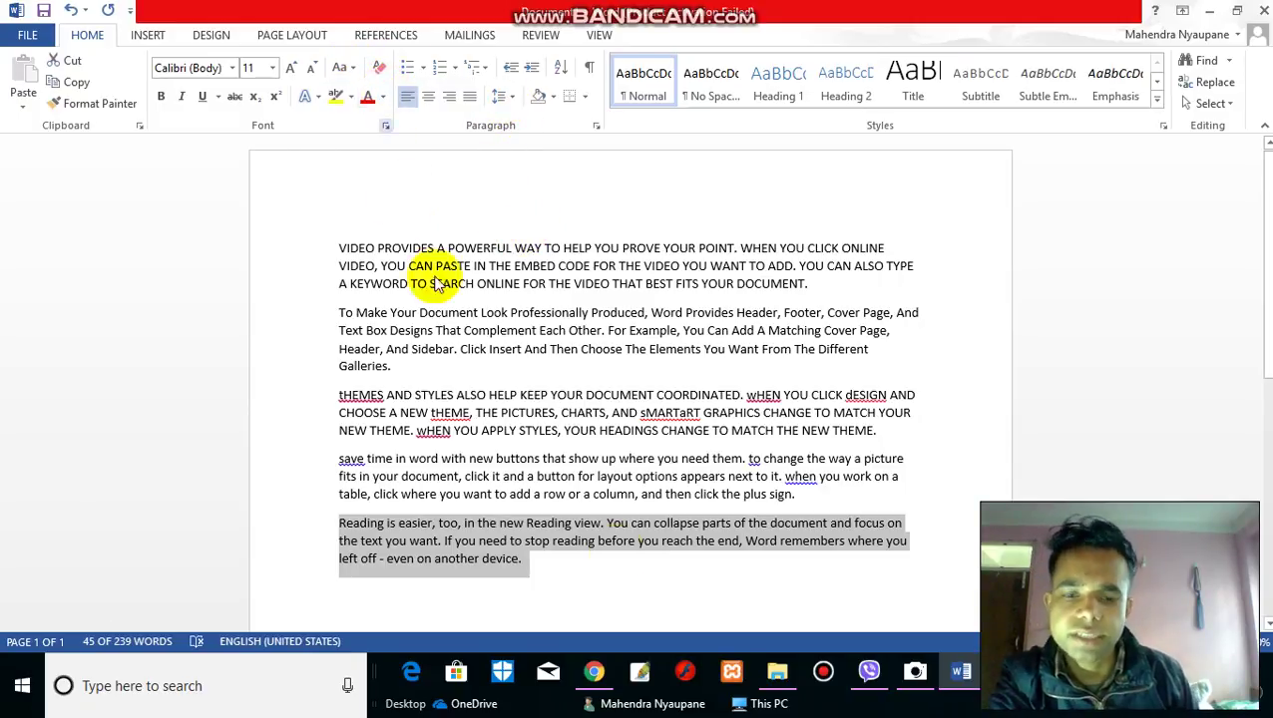
{"action": "left_click", "coordinate": [661, 589]}
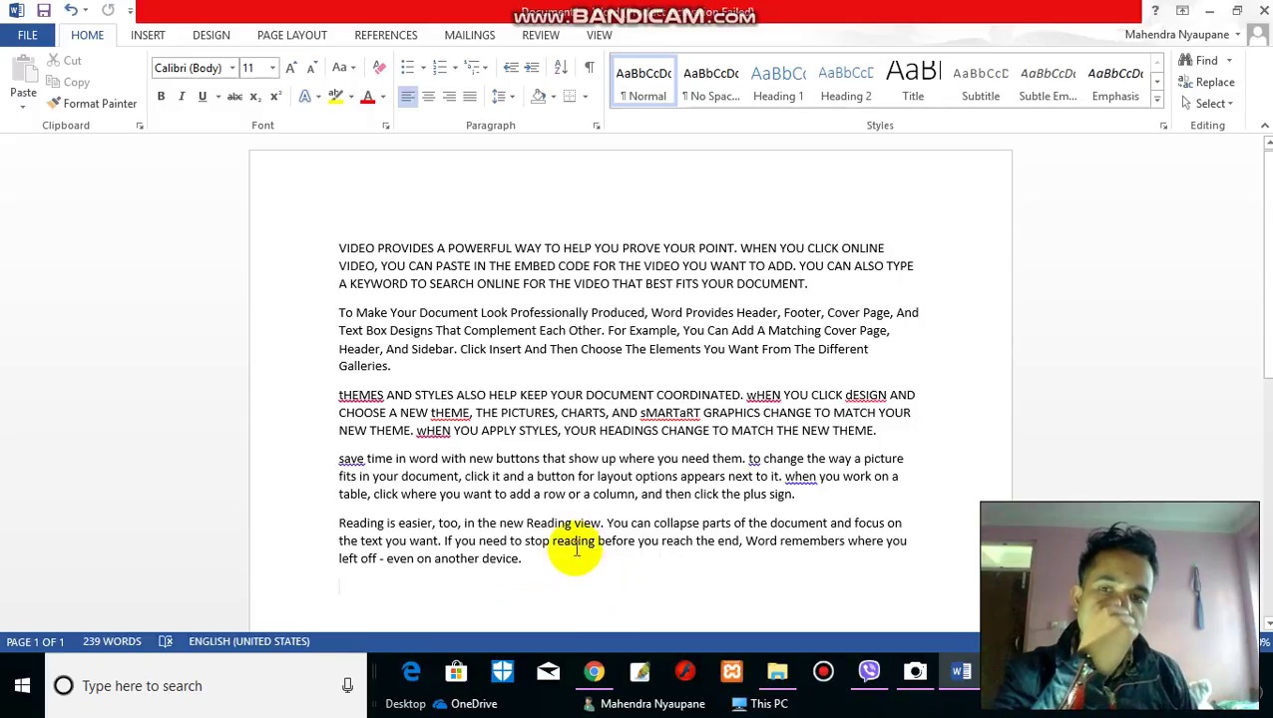
{"action": "left_click", "coordinate": [354, 68]}
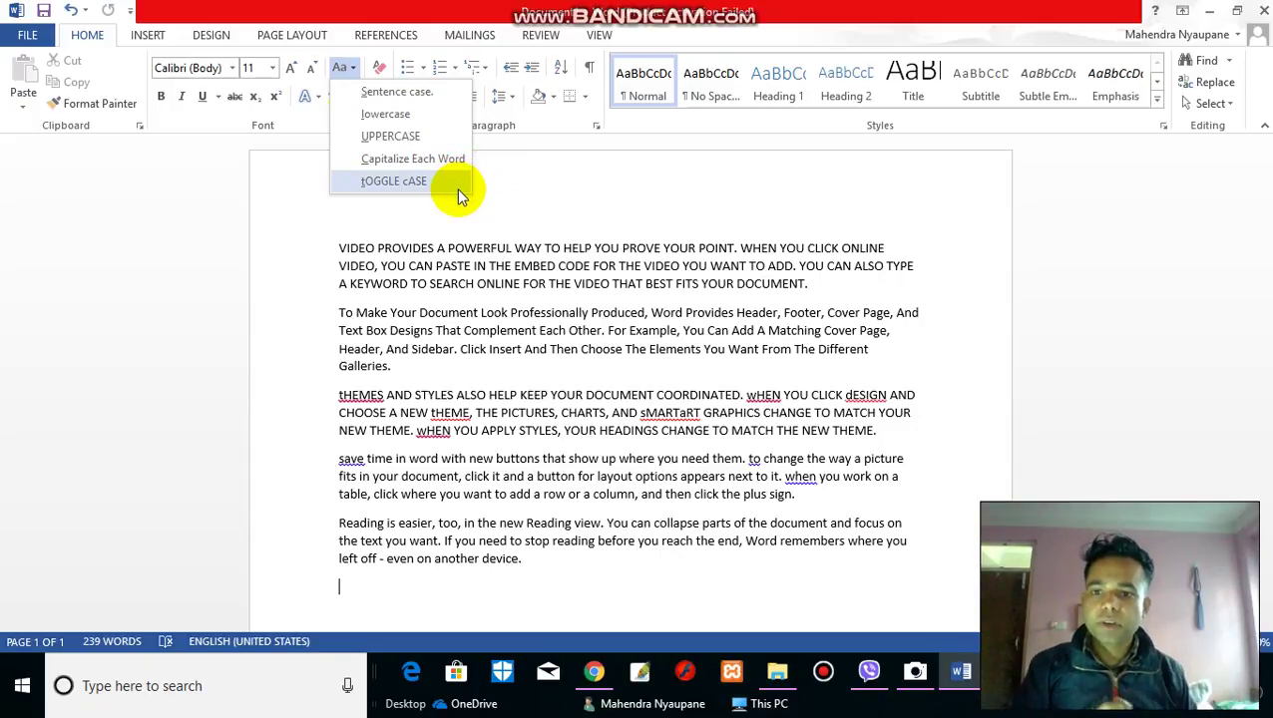
{"action": "left_click", "coordinate": [526, 162]}
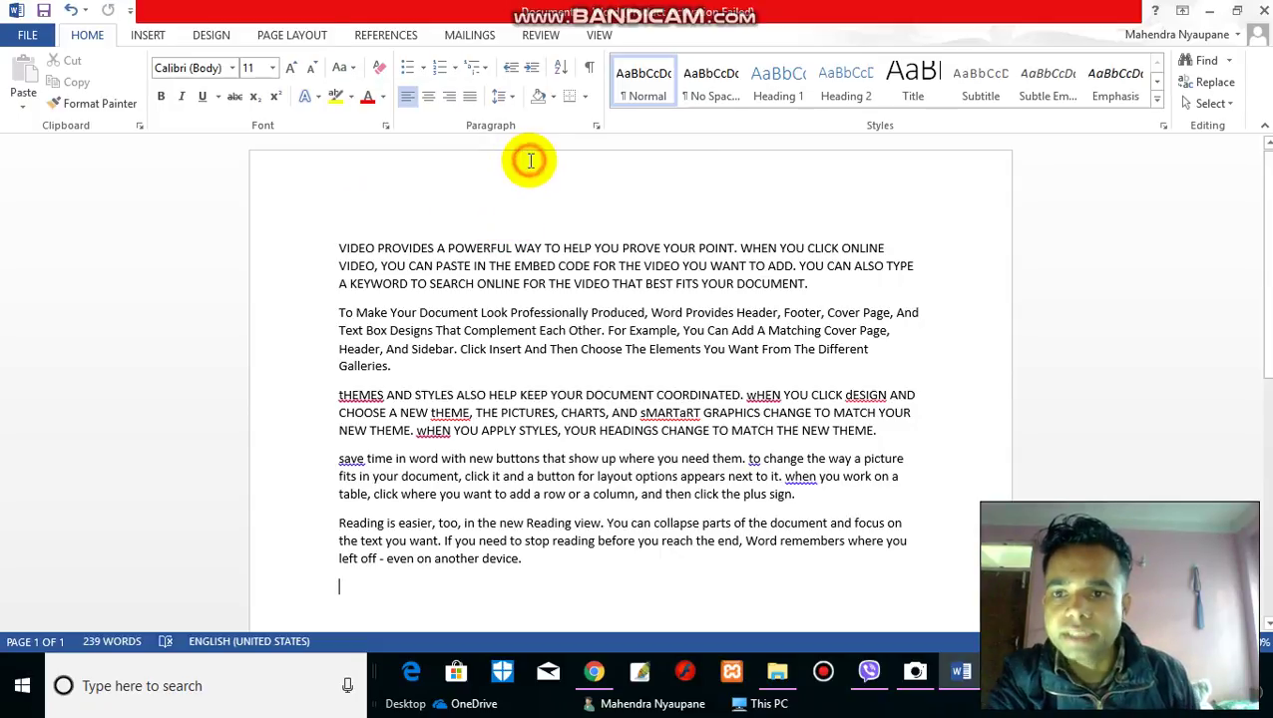
{"action": "scroll", "coordinate": [445, 214], "scroll_direction": "down", "scroll_amount": 1}
{"action": "scroll", "coordinate": [455, 218], "scroll_direction": "down", "scroll_amount": 3}
{"action": "scroll", "coordinate": [440, 306], "scroll_direction": "up", "scroll_amount": 2}
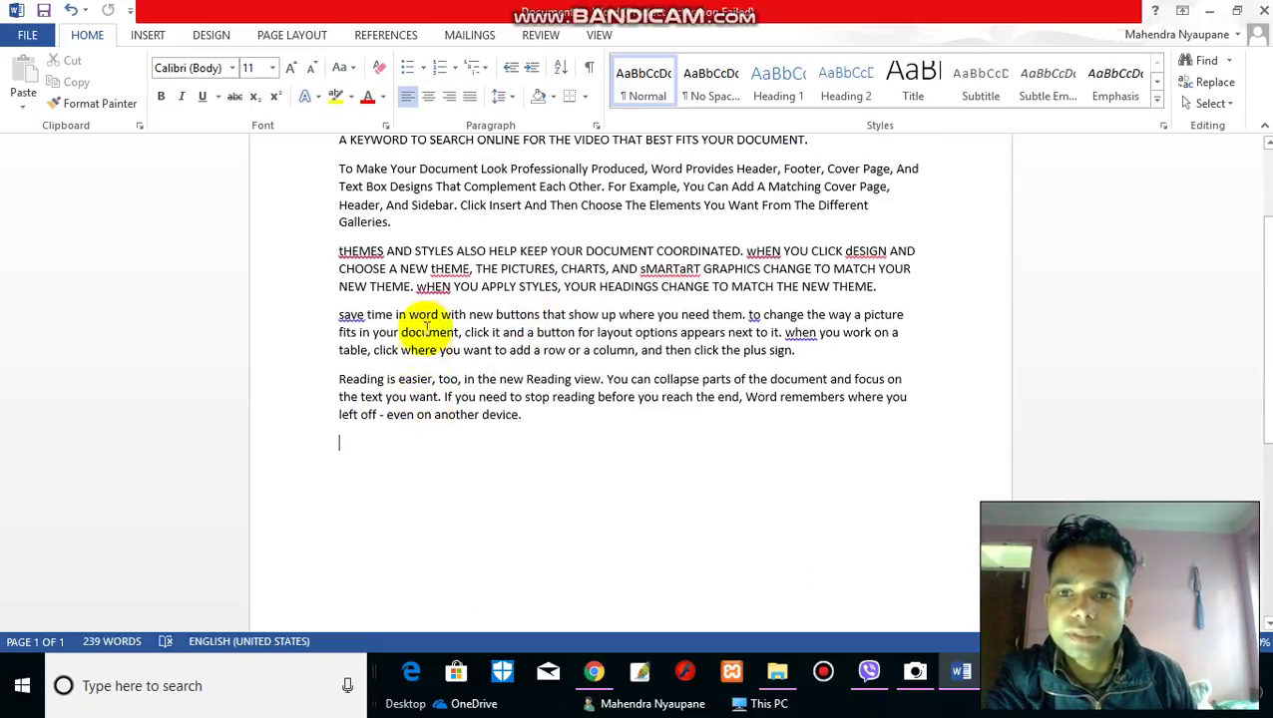
{"action": "scroll", "coordinate": [408, 289], "scroll_direction": "up", "scroll_amount": 2}
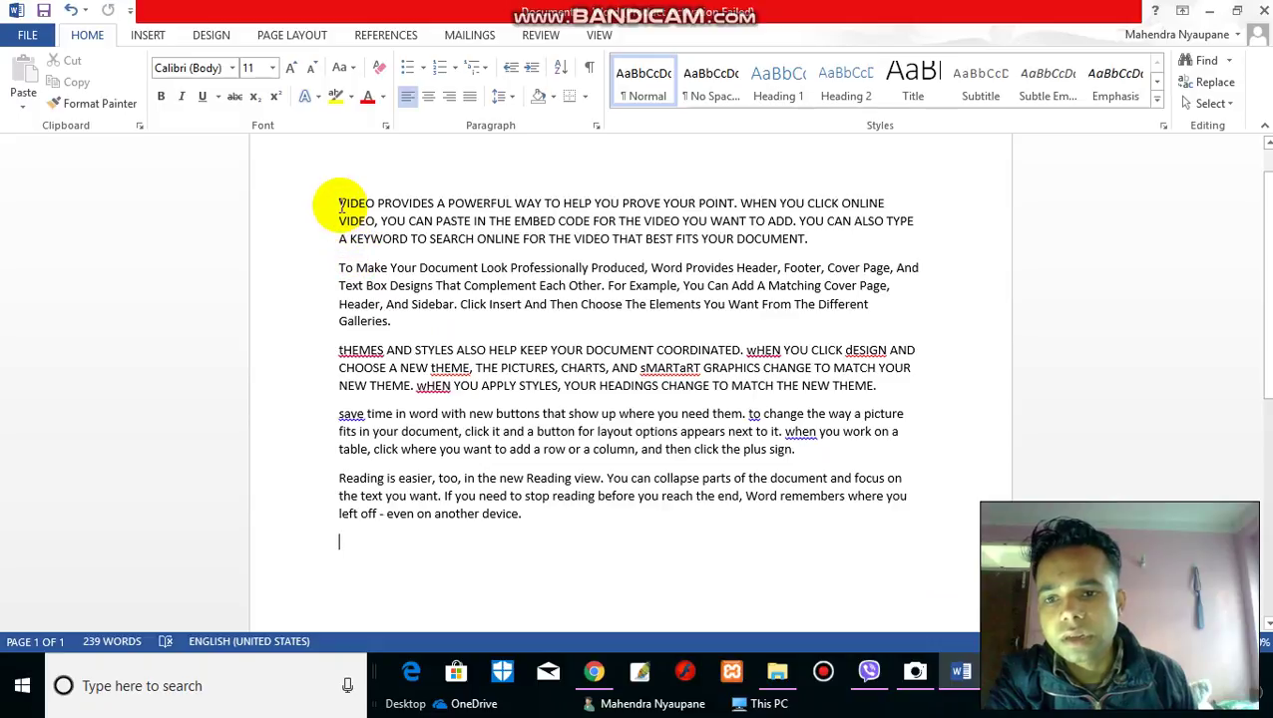
- Apply the Fill - Black, Text 1, Shadow text effect to the all-caps first paragraph
{"action": "left_click_drag", "start_coordinate": [340, 202], "coordinate": [868, 233]}
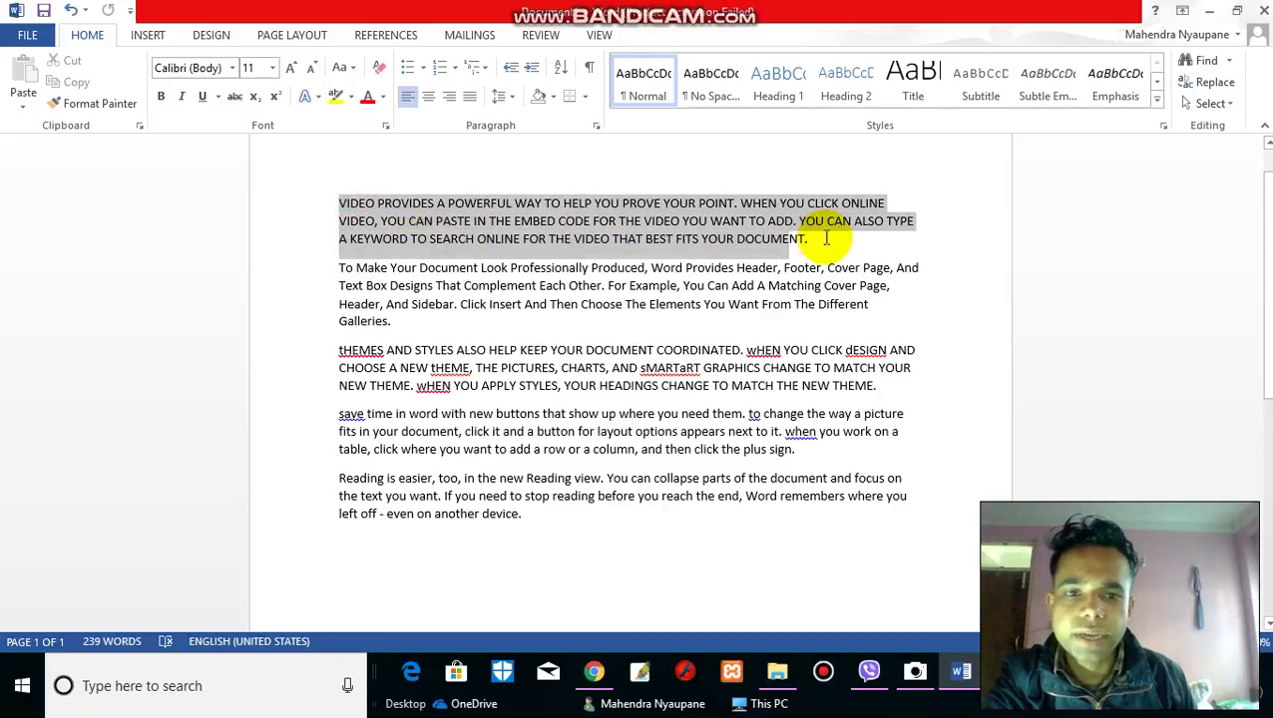
{"action": "left_click_drag", "start_coordinate": [900, 272], "coordinate": [924, 511]}
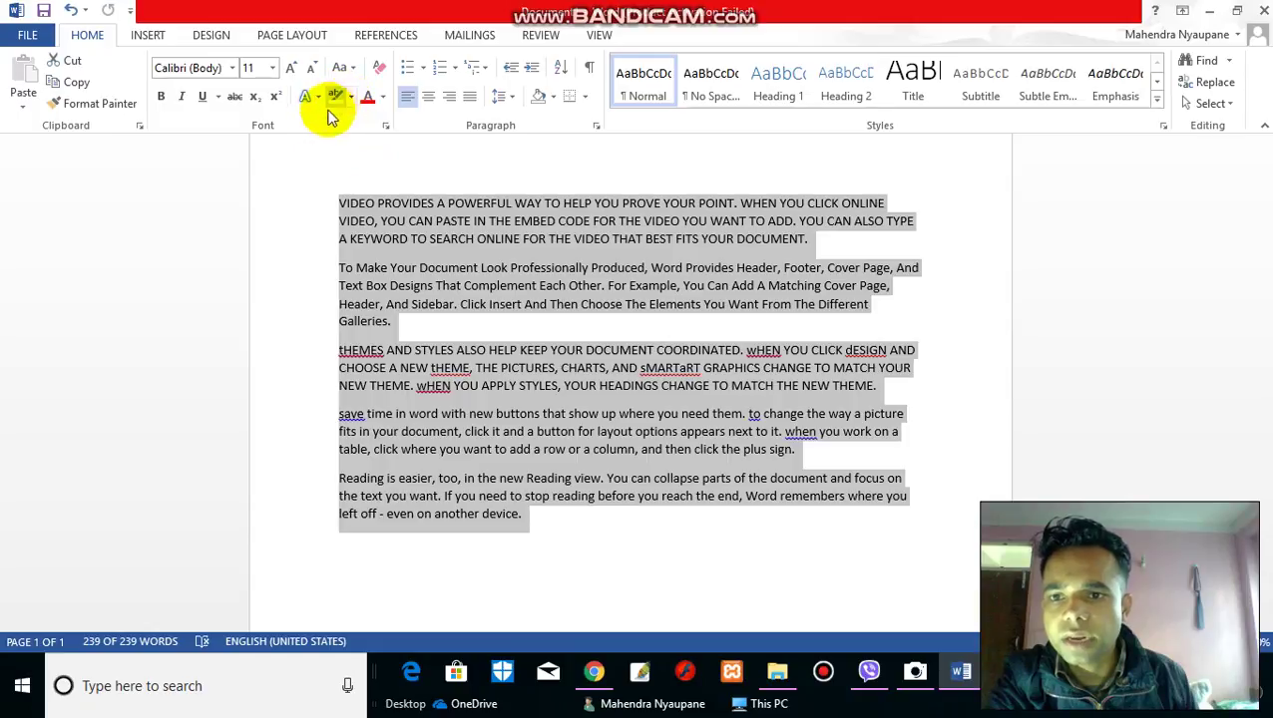
{"action": "left_click", "coordinate": [403, 170]}
{"action": "left_click", "coordinate": [813, 241]}
{"action": "left_click_drag", "start_coordinate": [731, 241], "coordinate": [348, 206]}
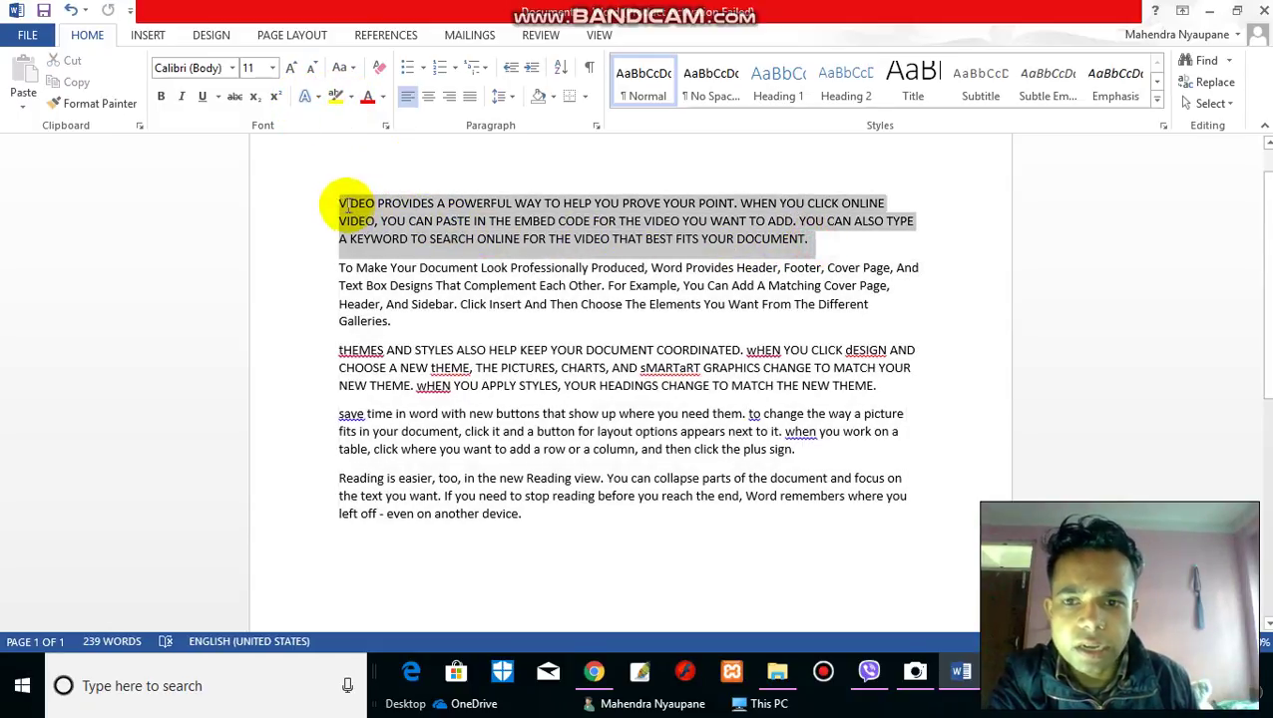
{"action": "left_click", "coordinate": [317, 108]}
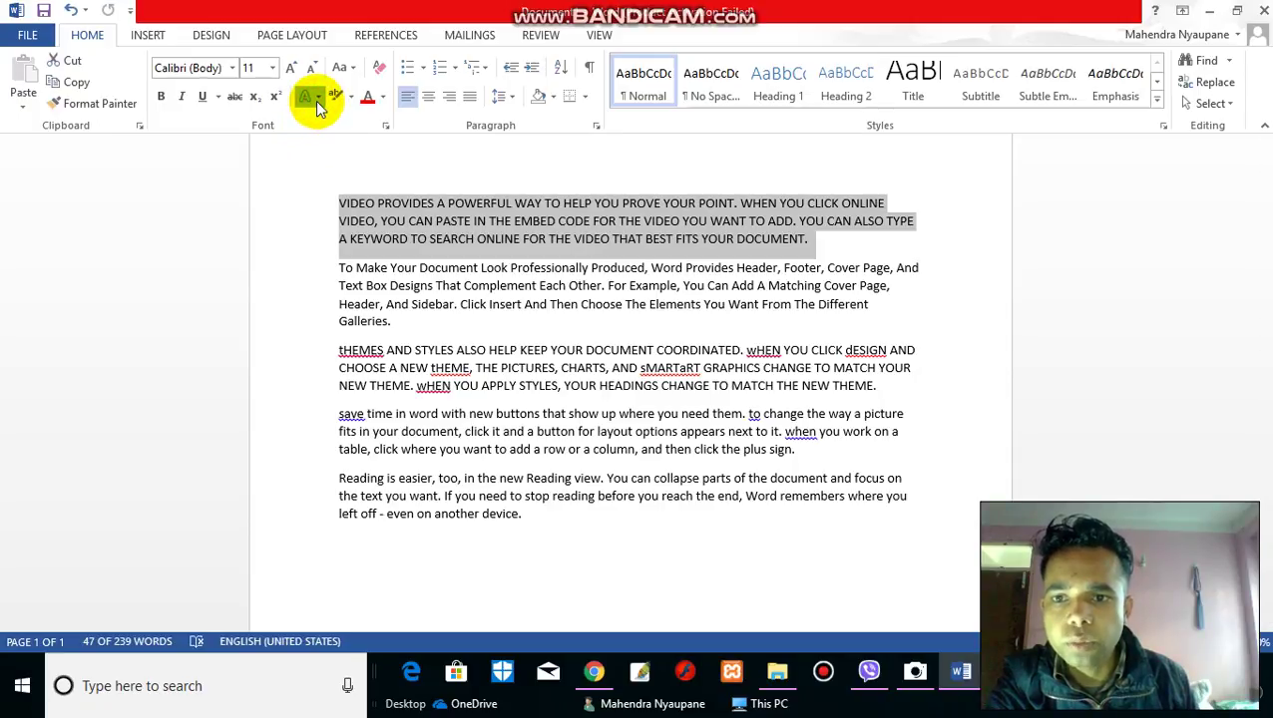
{"action": "left_click", "coordinate": [316, 100]}
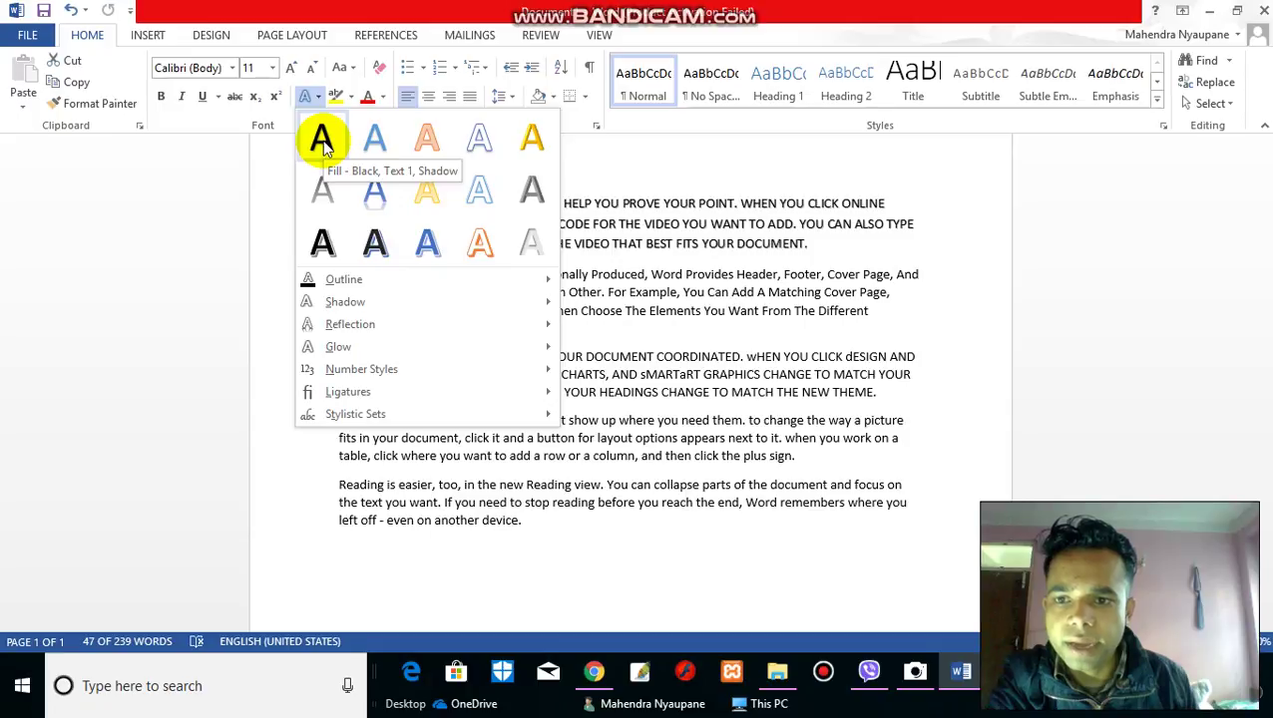
{"action": "left_click", "coordinate": [321, 141]}
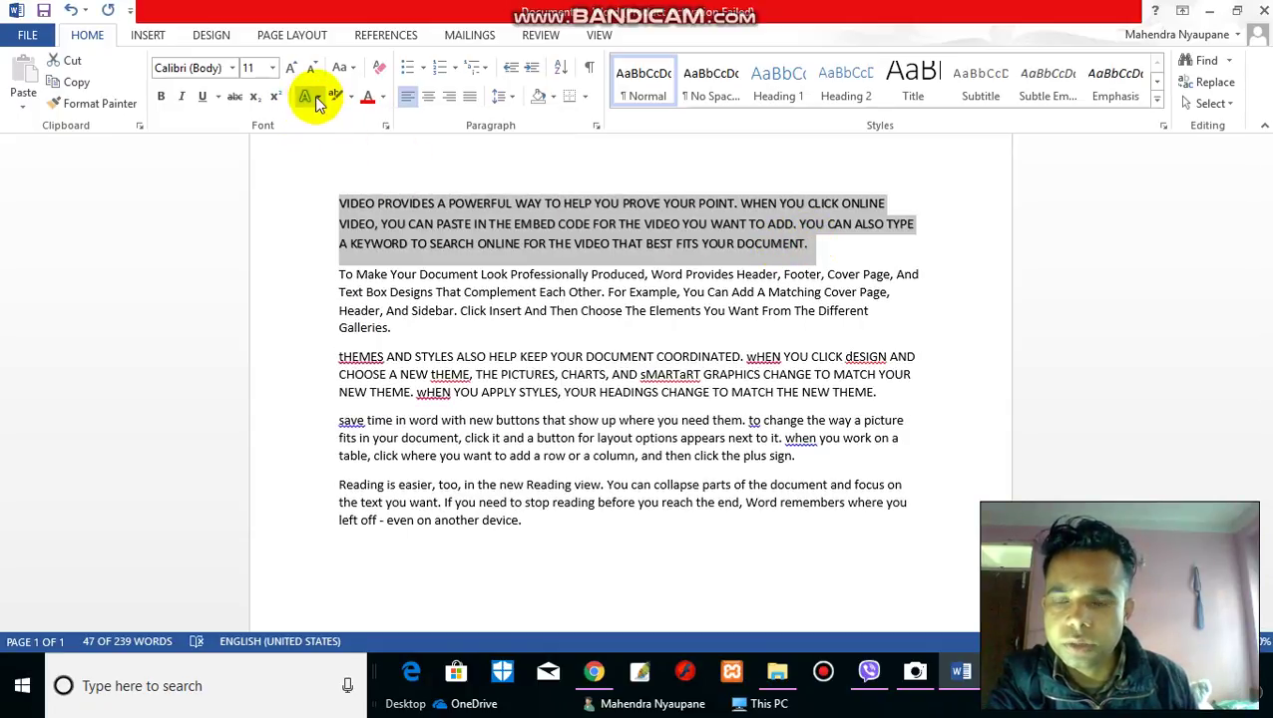
{"action": "left_click", "coordinate": [319, 100]}
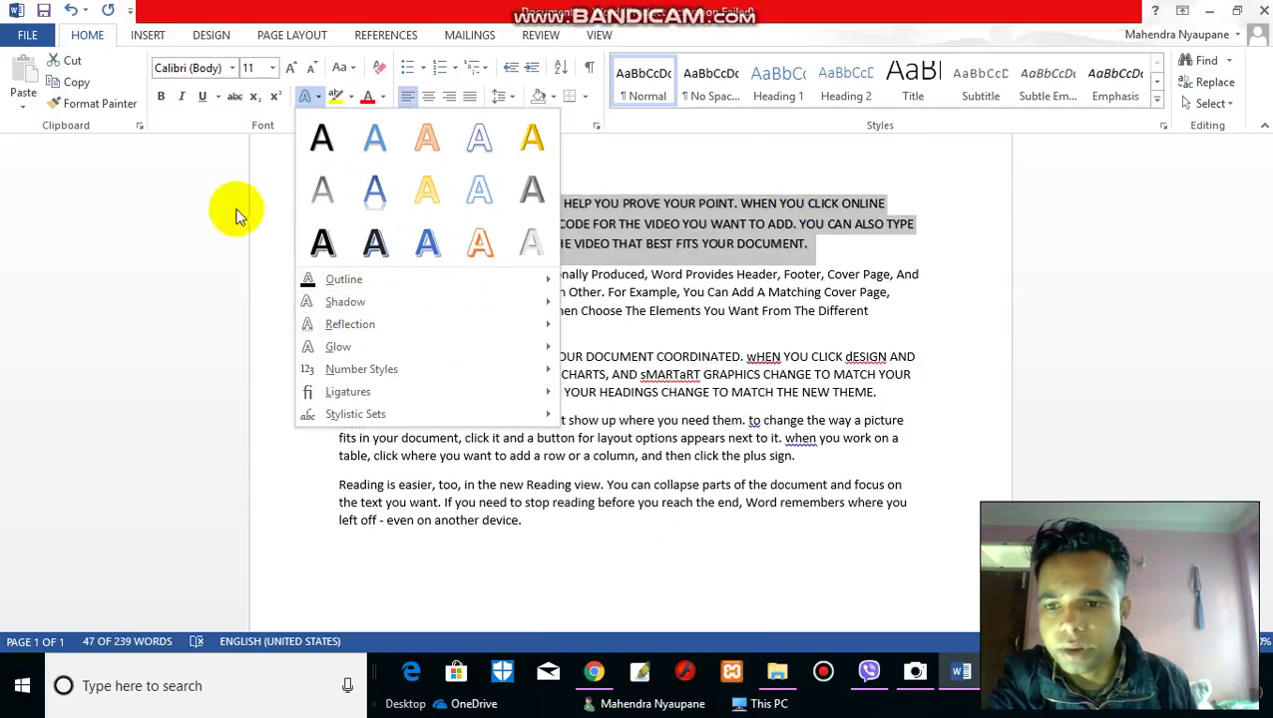
{"action": "left_click", "coordinate": [193, 202]}
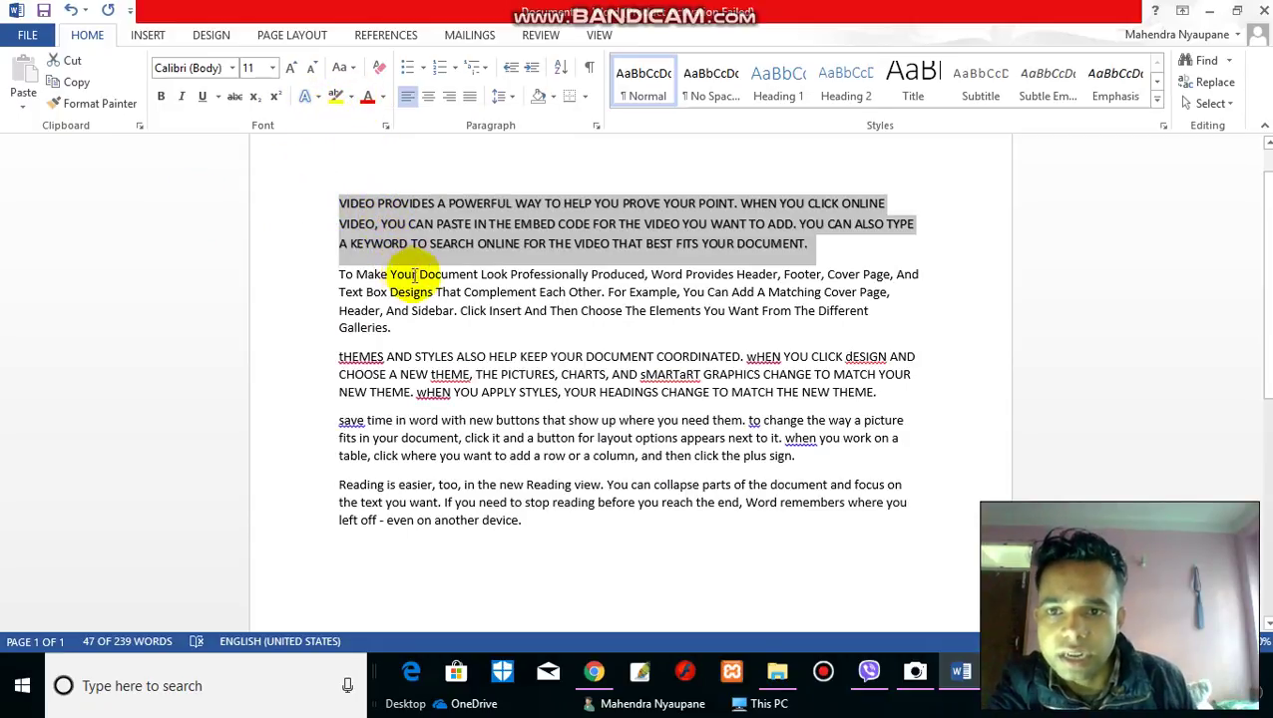
{"action": "left_click_drag", "start_coordinate": [290, 223], "coordinate": [666, 232]}
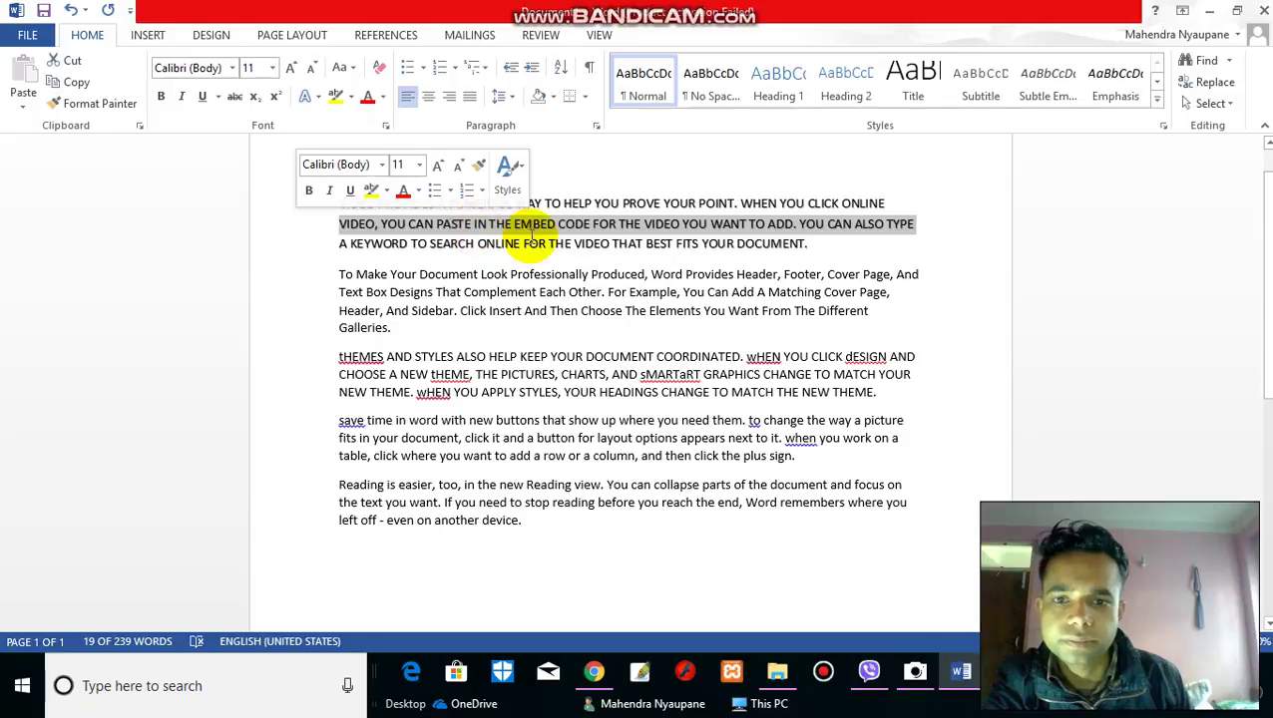
{"action": "left_click_drag", "start_coordinate": [813, 242], "coordinate": [308, 171]}
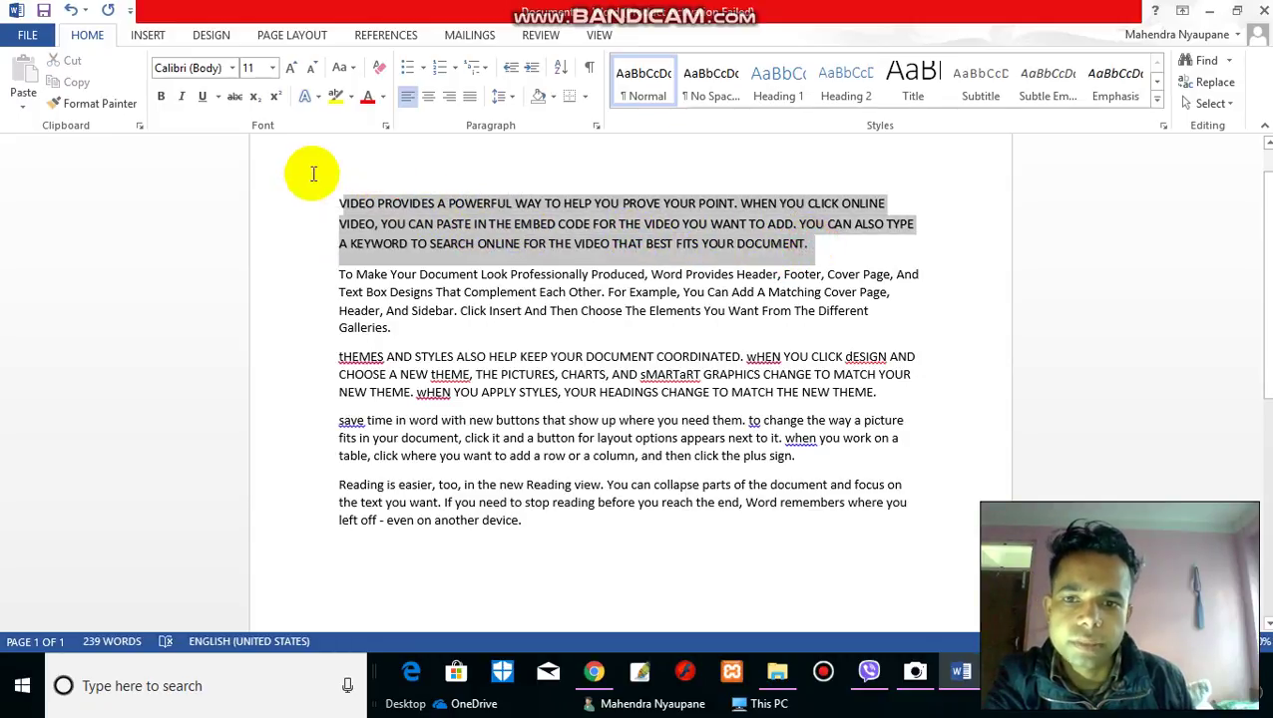
{"action": "left_click", "coordinate": [305, 97]}
{"action": "left_click", "coordinate": [341, 156]}
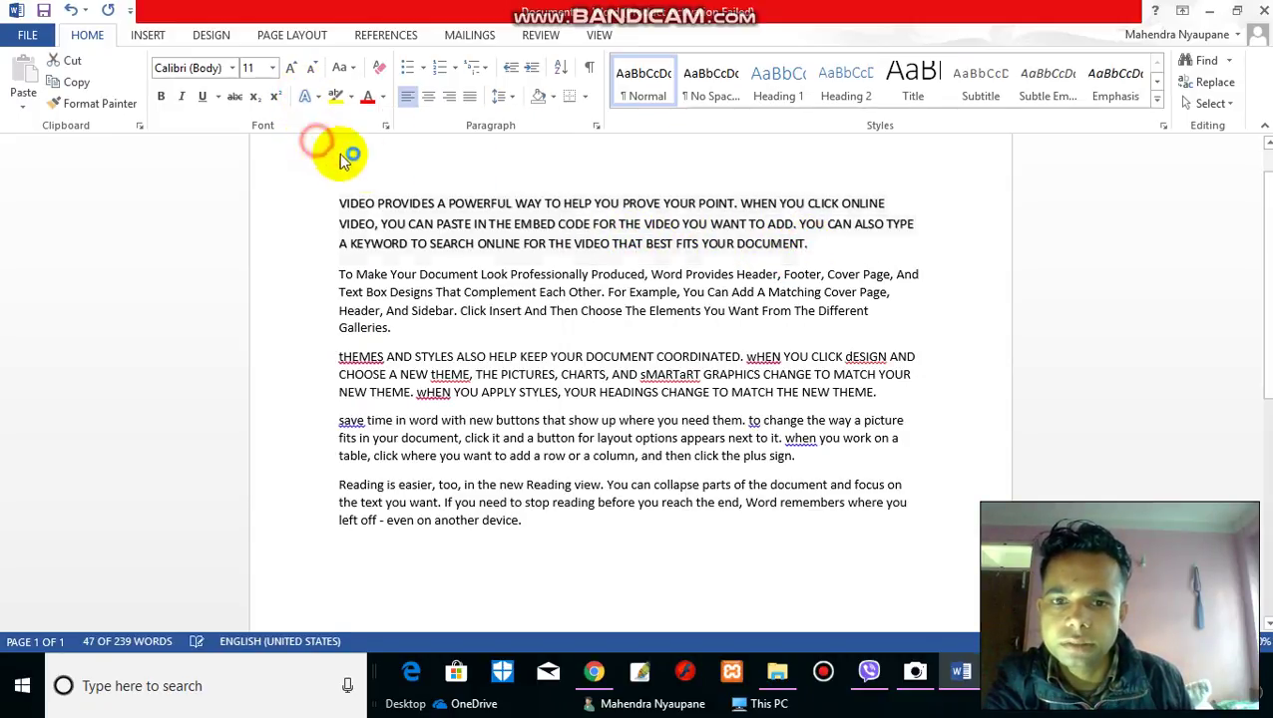
{"action": "left_click", "coordinate": [162, 98]}
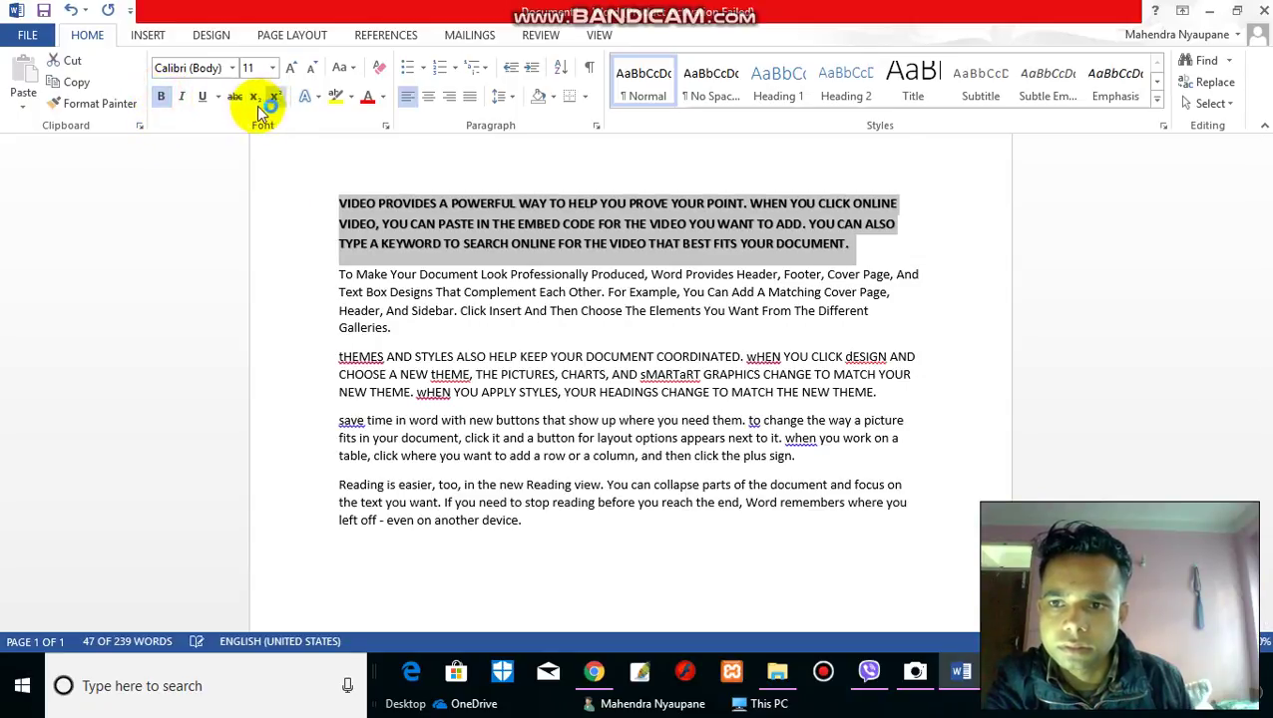
{"action": "left_click", "coordinate": [163, 98]}
{"action": "left_click", "coordinate": [806, 249]}
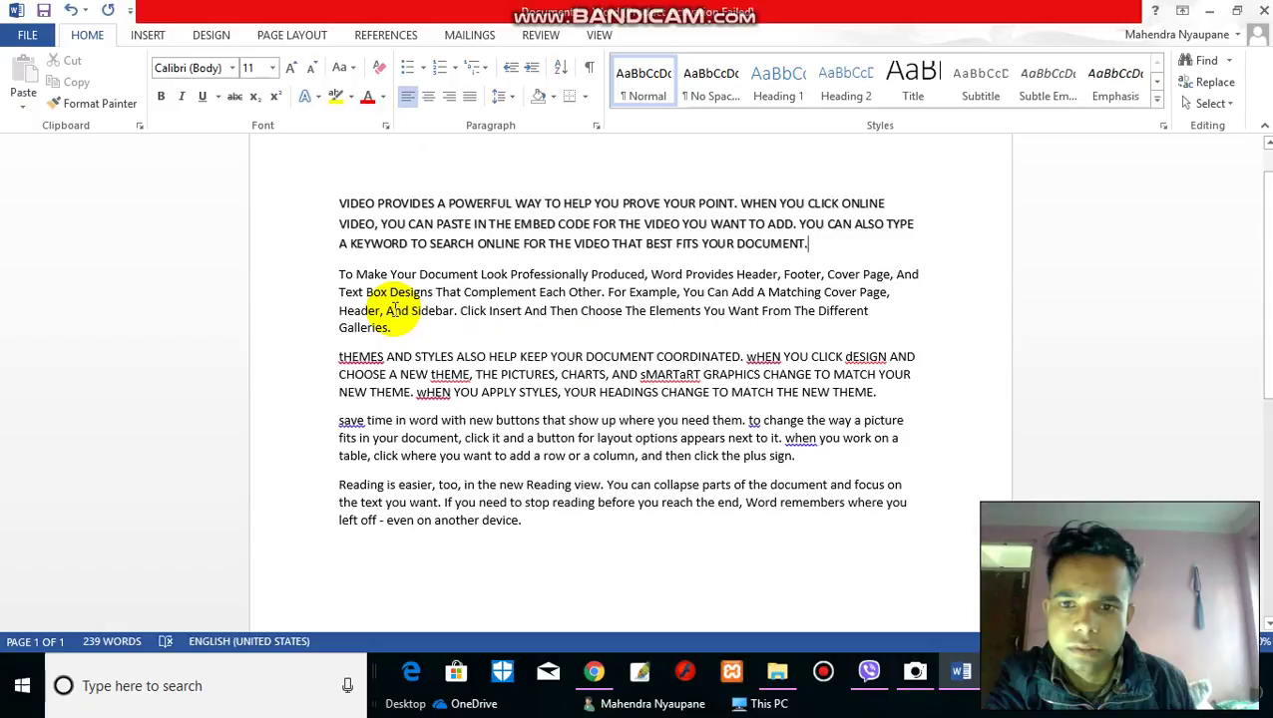
{"action": "scroll", "coordinate": [399, 239], "scroll_direction": "up", "scroll_amount": 1}
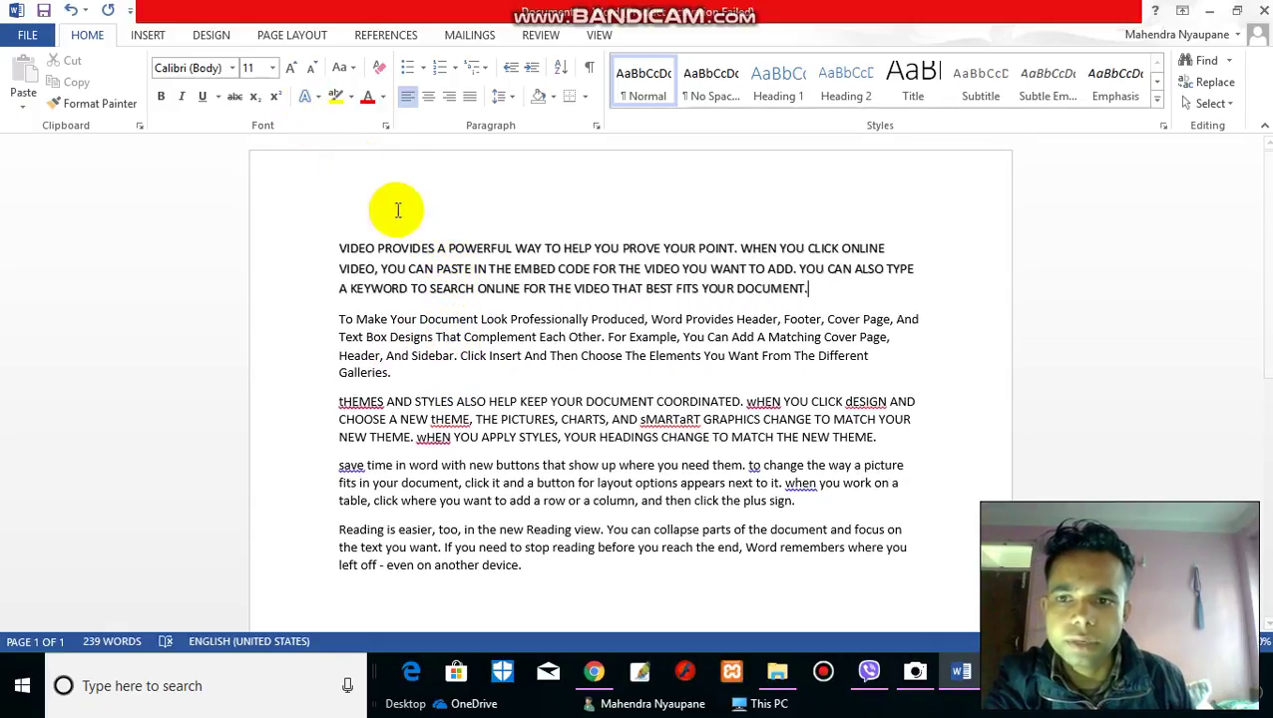
{"action": "scroll", "coordinate": [715, 292], "scroll_direction": "down", "scroll_amount": 1}
{"action": "scroll", "coordinate": [715, 292], "scroll_direction": "down", "scroll_amount": 1}
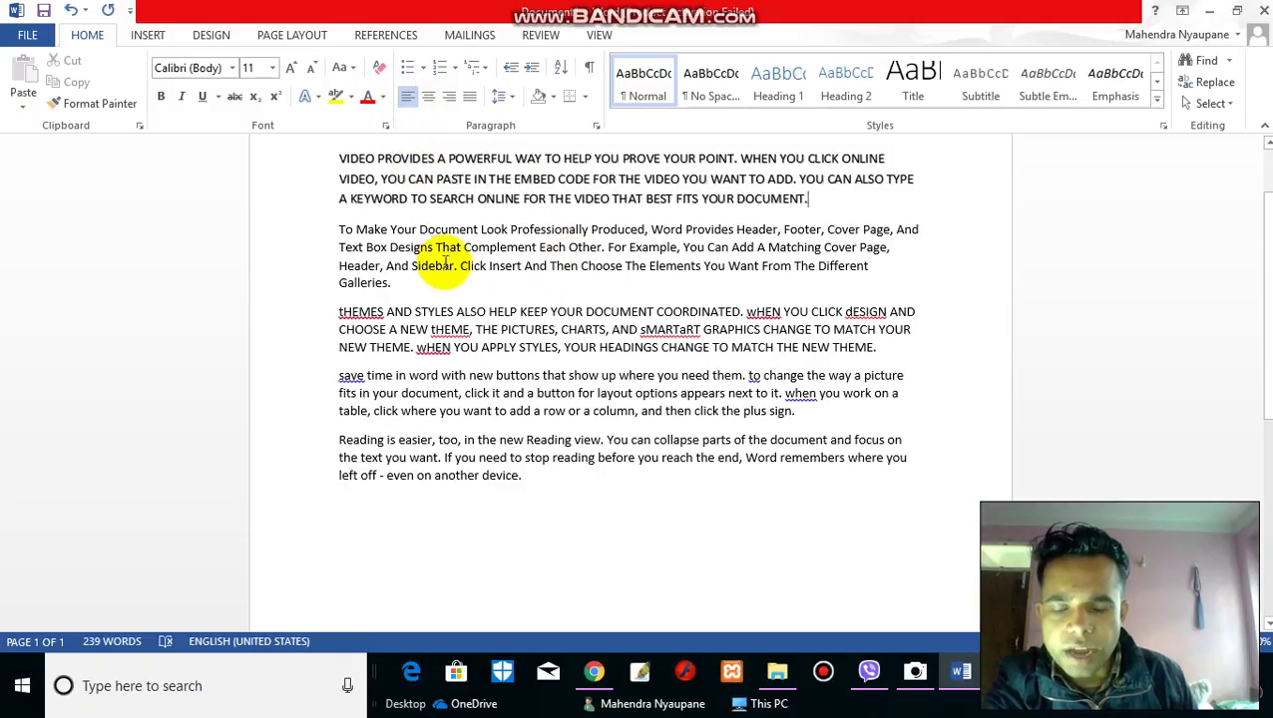
{"action": "scroll", "coordinate": [419, 260], "scroll_direction": "up", "scroll_amount": 2}
{"action": "mouse_move", "coordinate": [339, 243]}
{"action": "left_mouse_down"}
{"action": "mouse_move", "coordinate": [613, 369]}
{"action": "mouse_move", "coordinate": [892, 589]}
{"action": "mouse_move", "coordinate": [926, 486]}
{"action": "mouse_move", "coordinate": [933, 283]}
{"action": "left_mouse_up"}
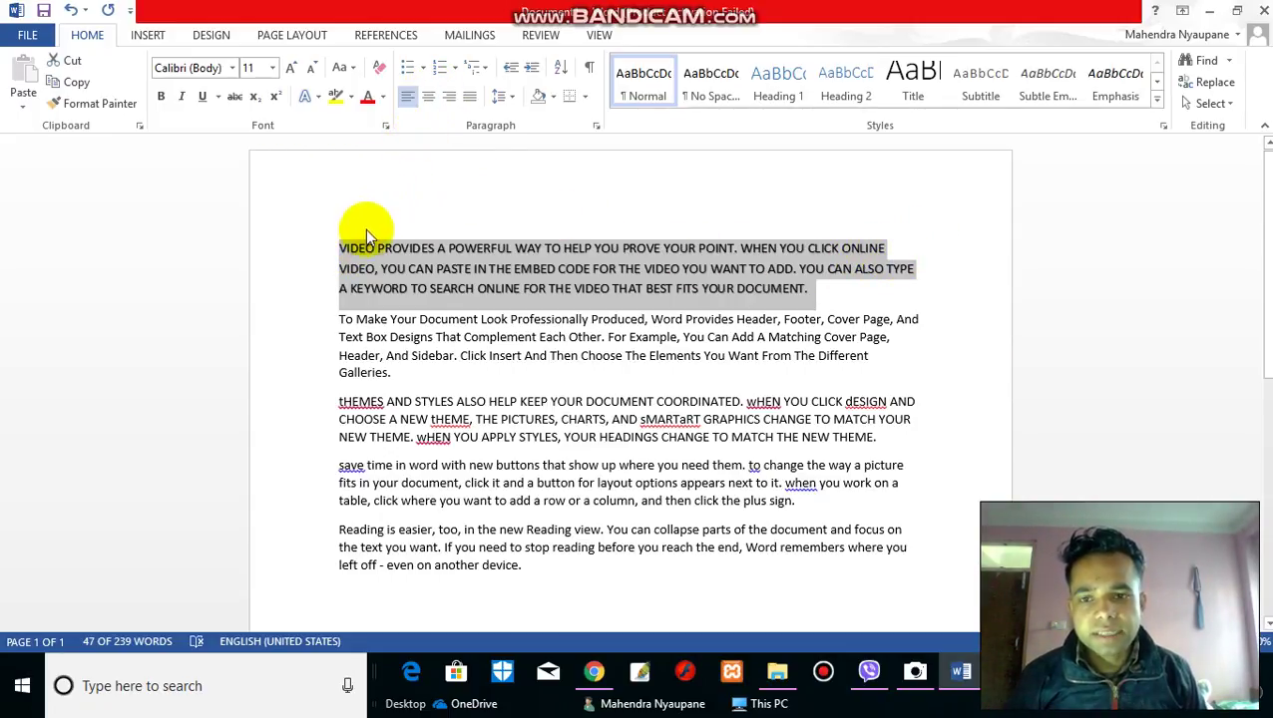
{"action": "left_click", "coordinate": [430, 105]}
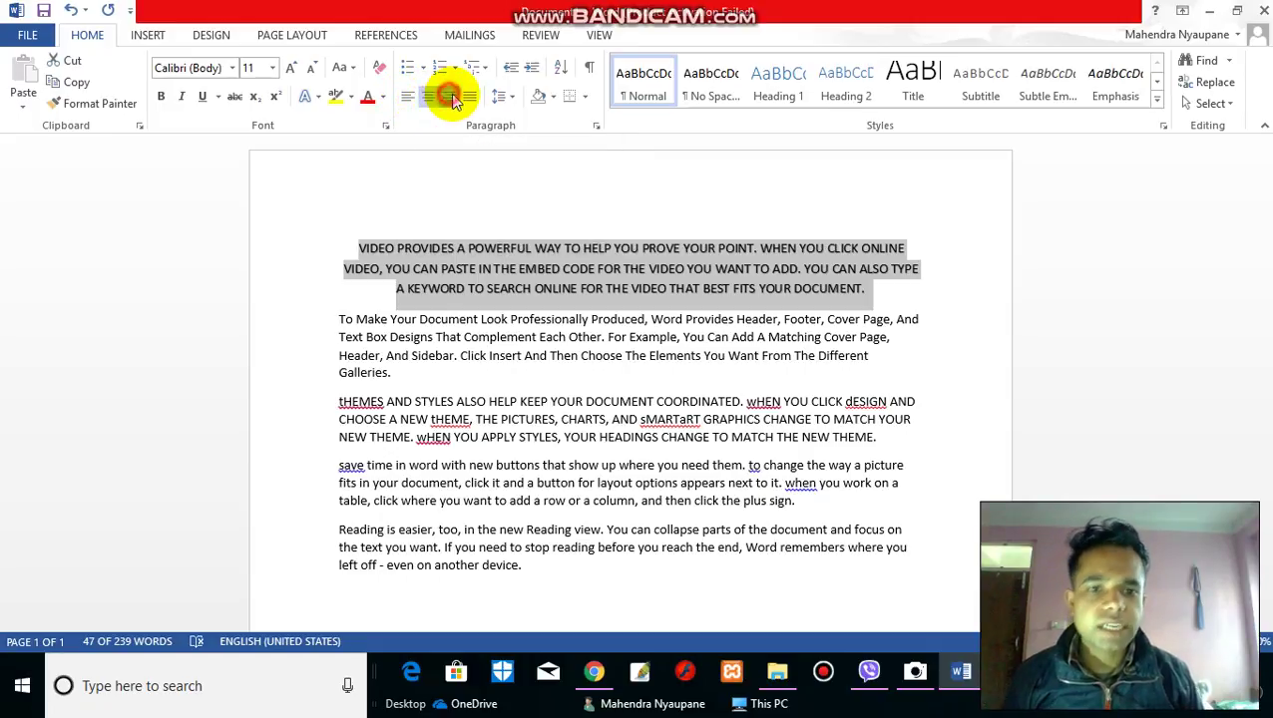
{"action": "left_click", "coordinate": [451, 98]}
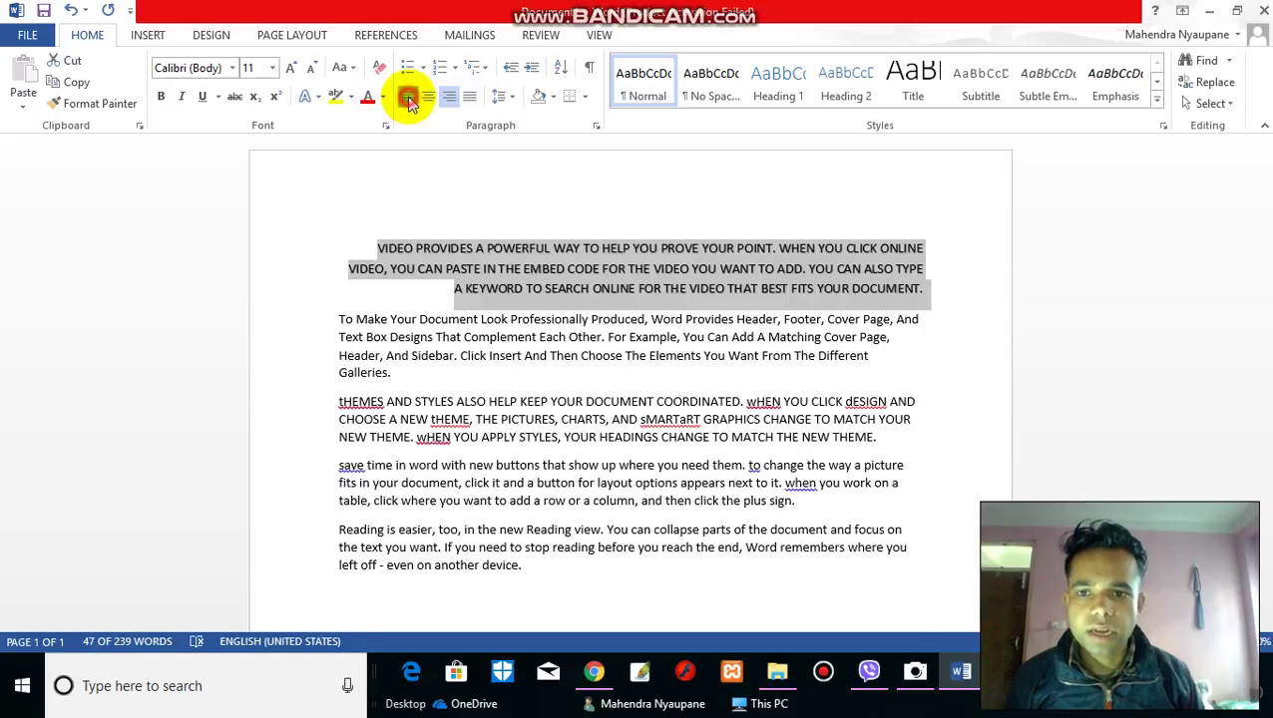
{"action": "left_click", "coordinate": [409, 98]}
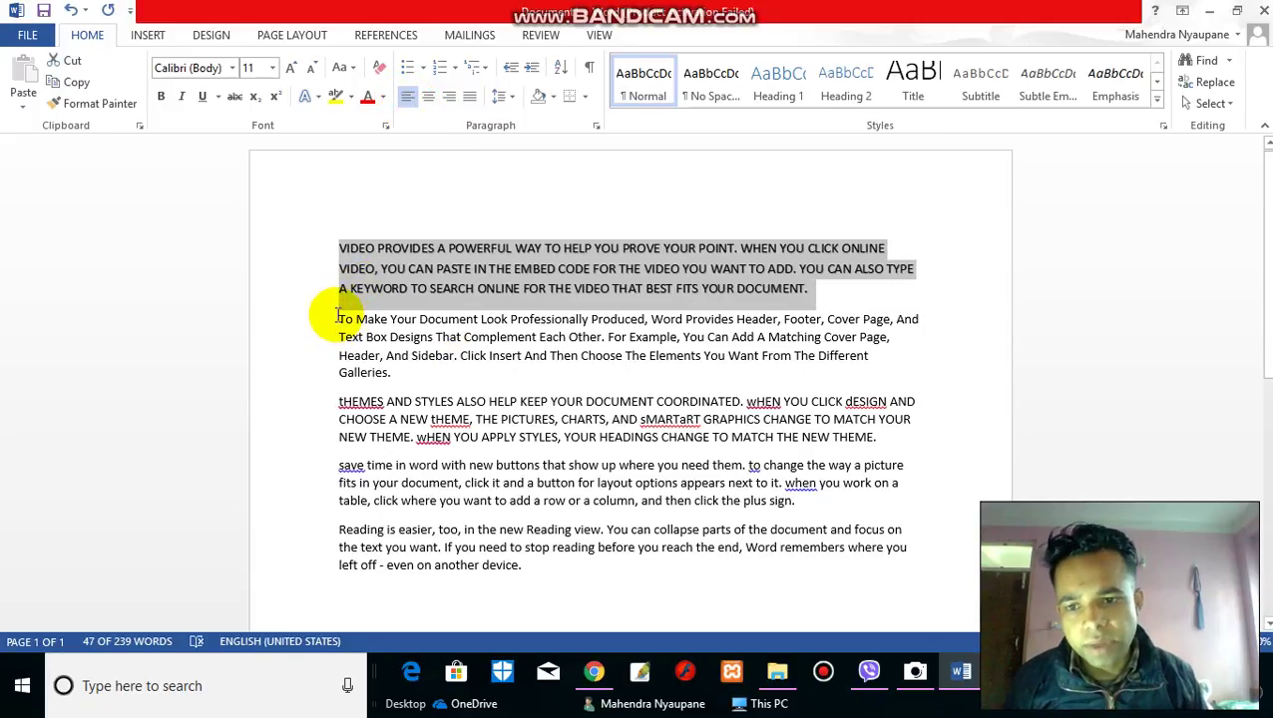
{"action": "left_click_drag", "start_coordinate": [338, 317], "coordinate": [444, 371]}
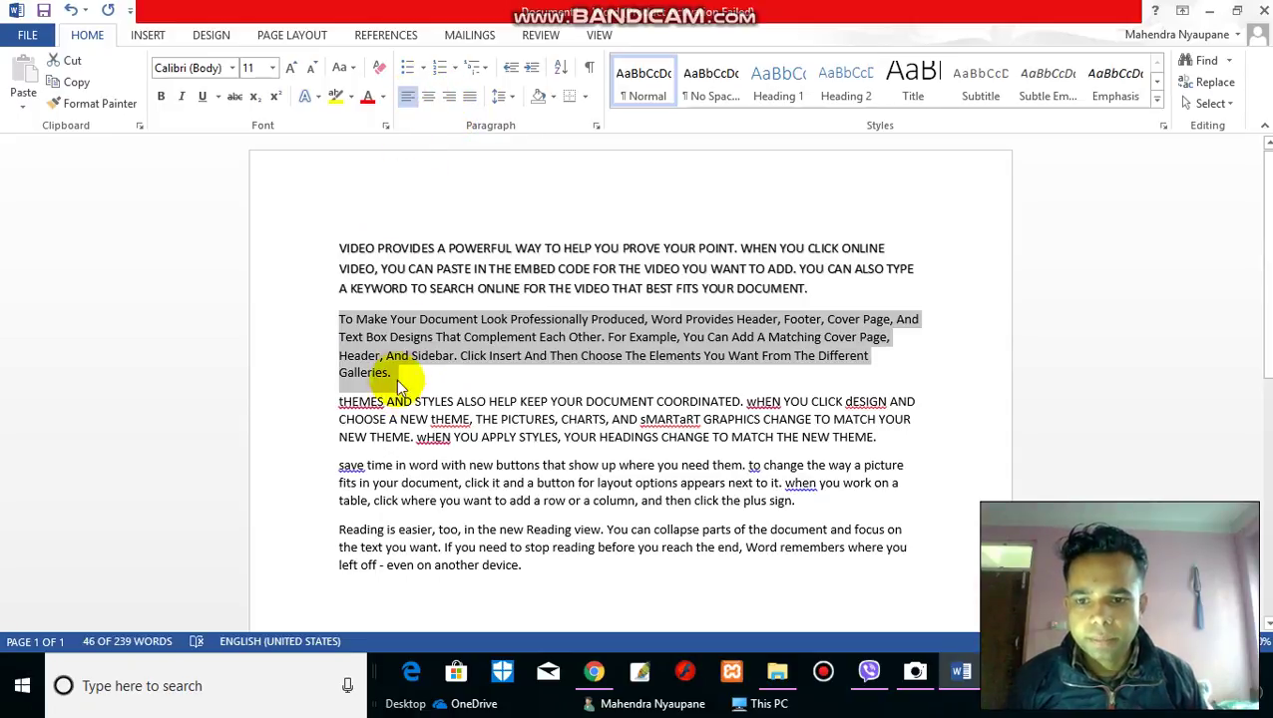
- Centre the second paragraph and right-align the tHEMES AND STYLES paragraph
{"action": "left_click", "coordinate": [428, 96]}
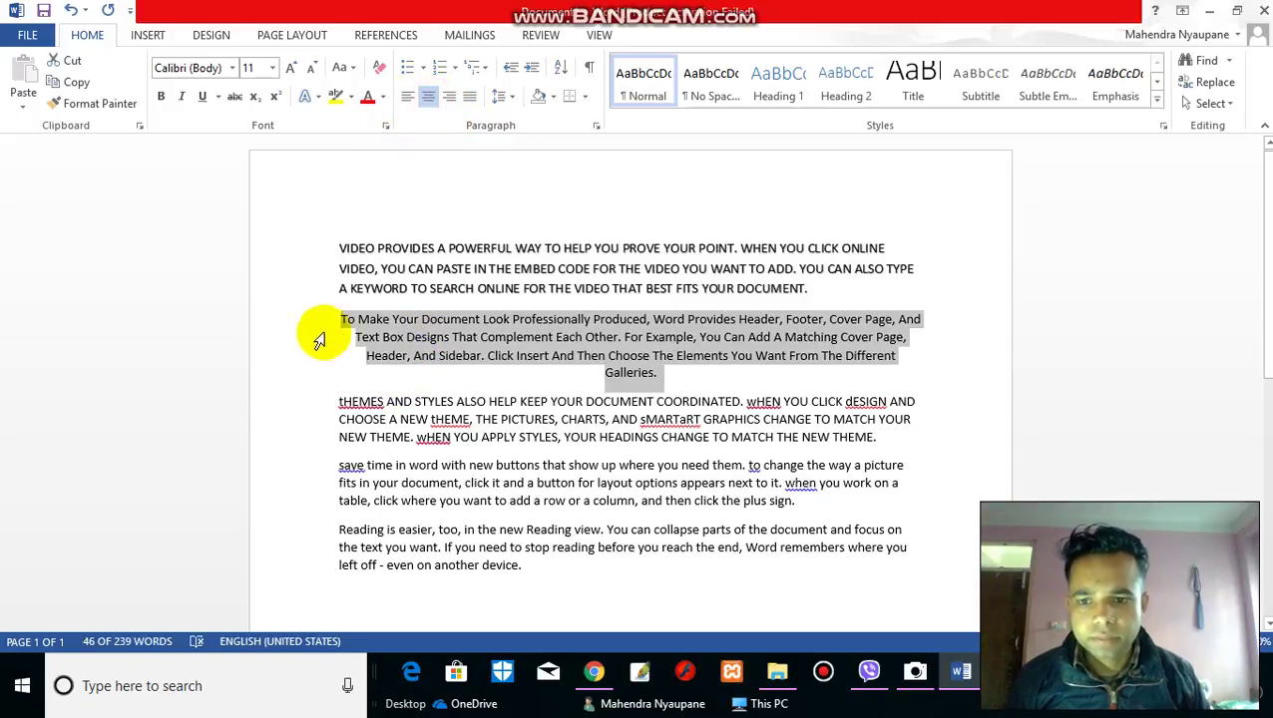
{"action": "left_click_drag", "start_coordinate": [337, 401], "coordinate": [886, 438]}
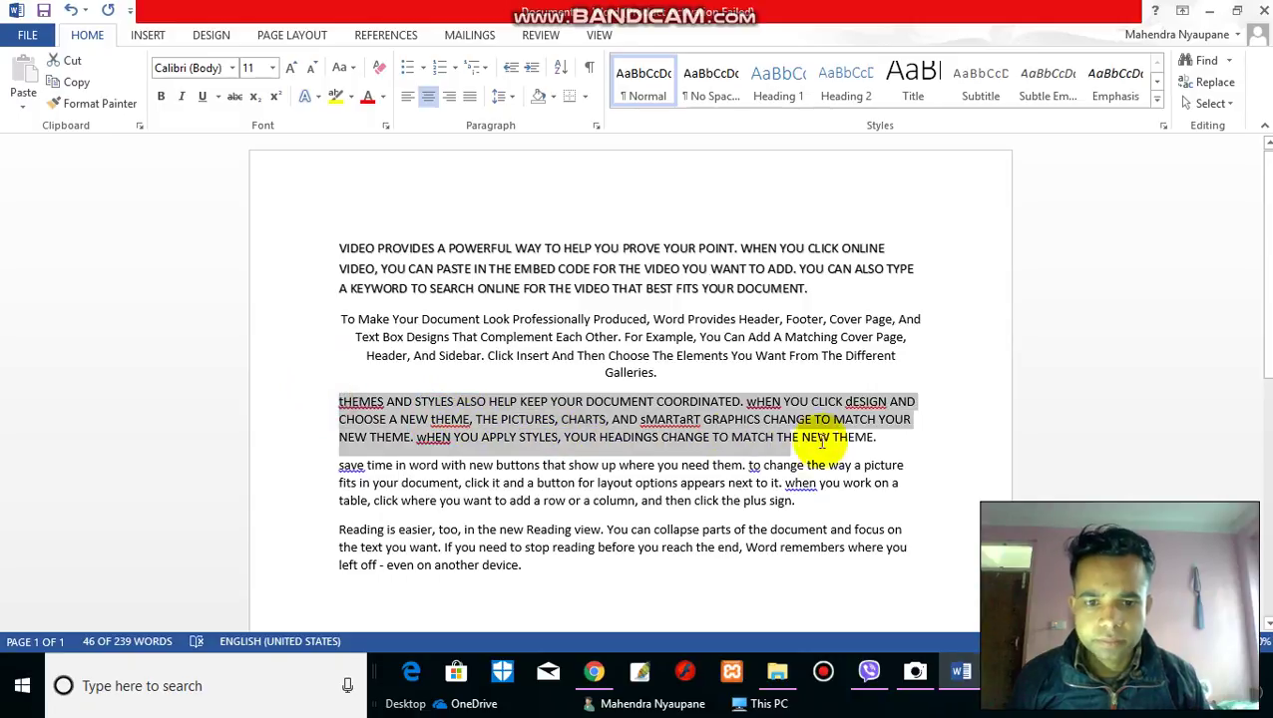
{"action": "left_click", "coordinate": [449, 96]}
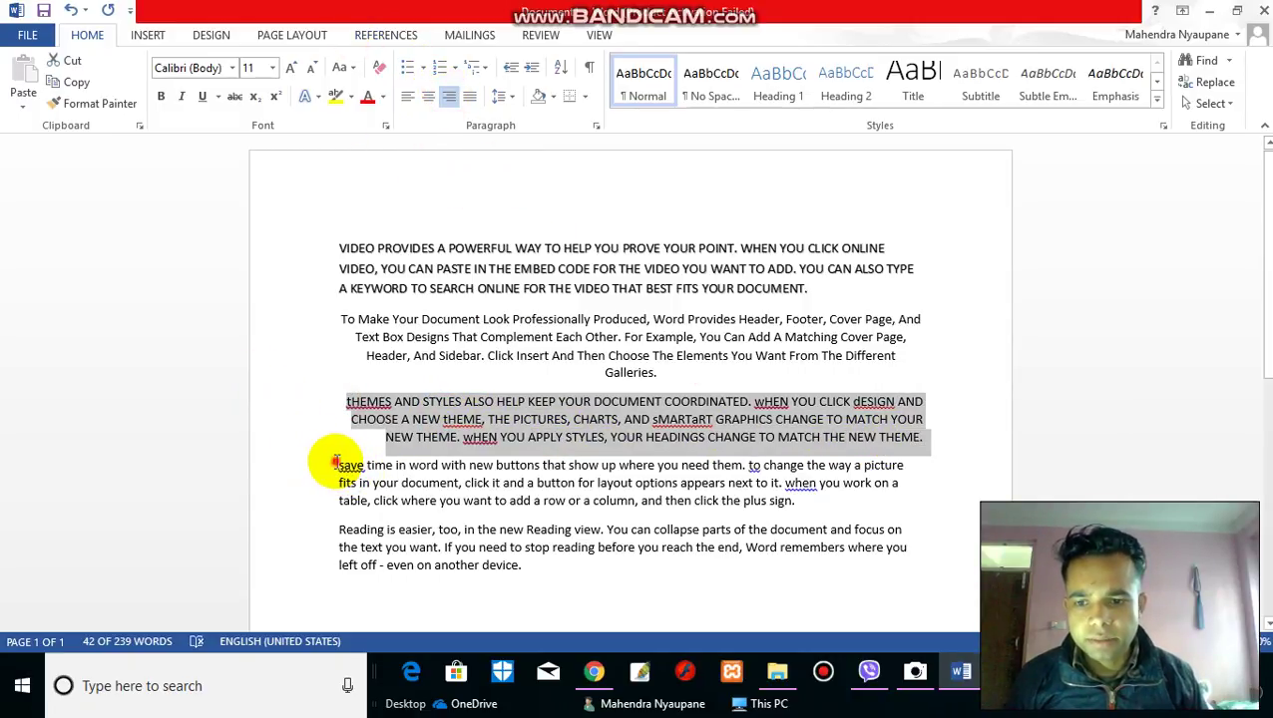
{"action": "left_click_drag", "start_coordinate": [339, 465], "coordinate": [796, 501]}
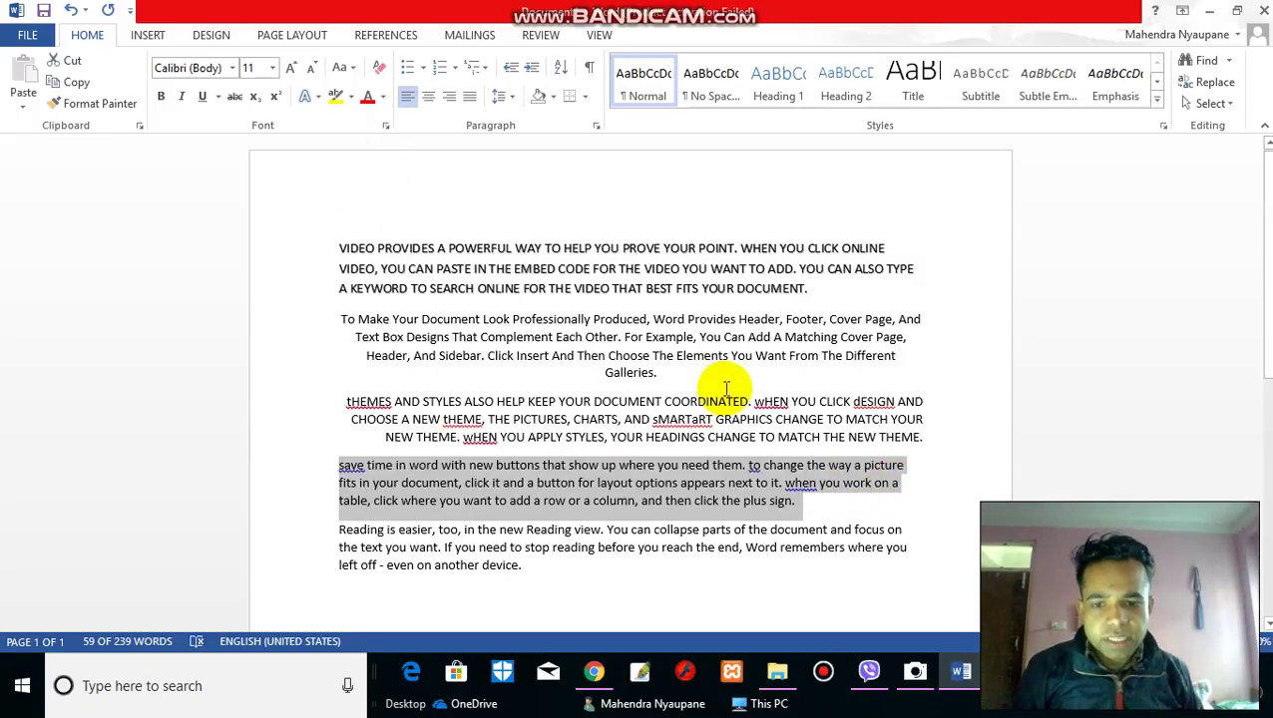
- Justify the save time paragraph and add an empty line after 'device.'
{"action": "left_click", "coordinate": [474, 101]}
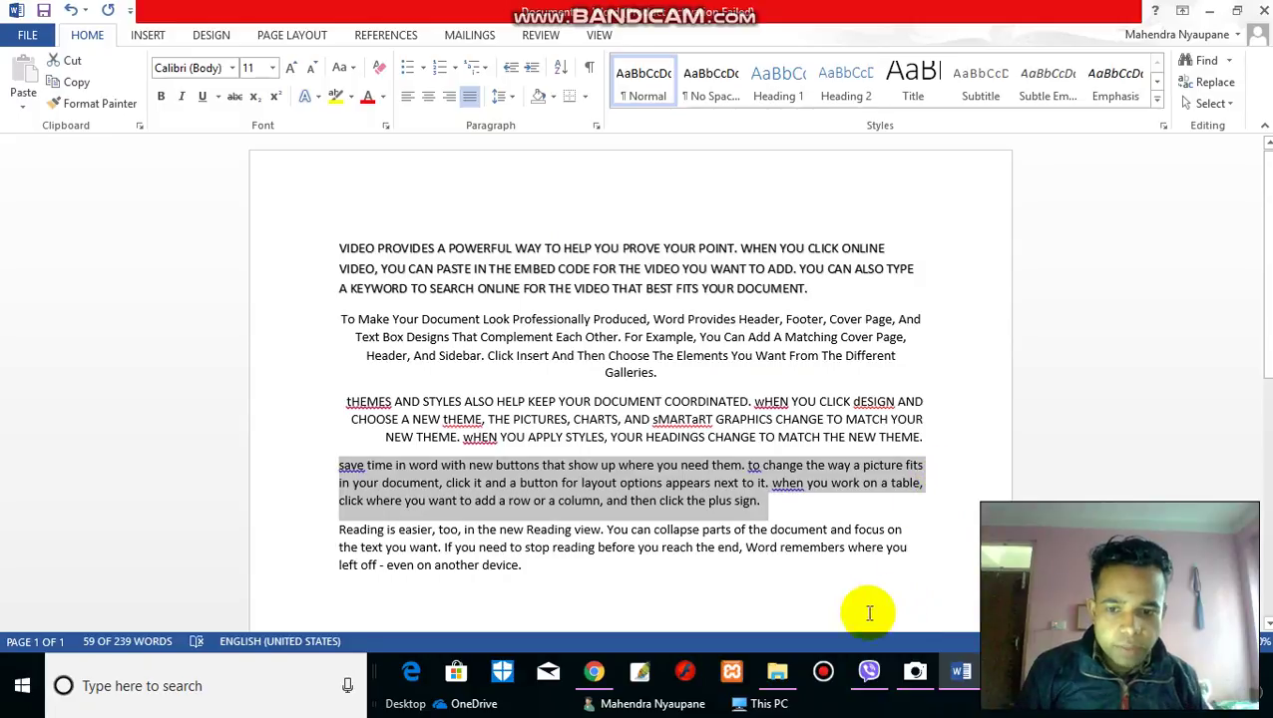
{"action": "scroll", "coordinate": [815, 490], "scroll_direction": "down", "scroll_amount": 2}
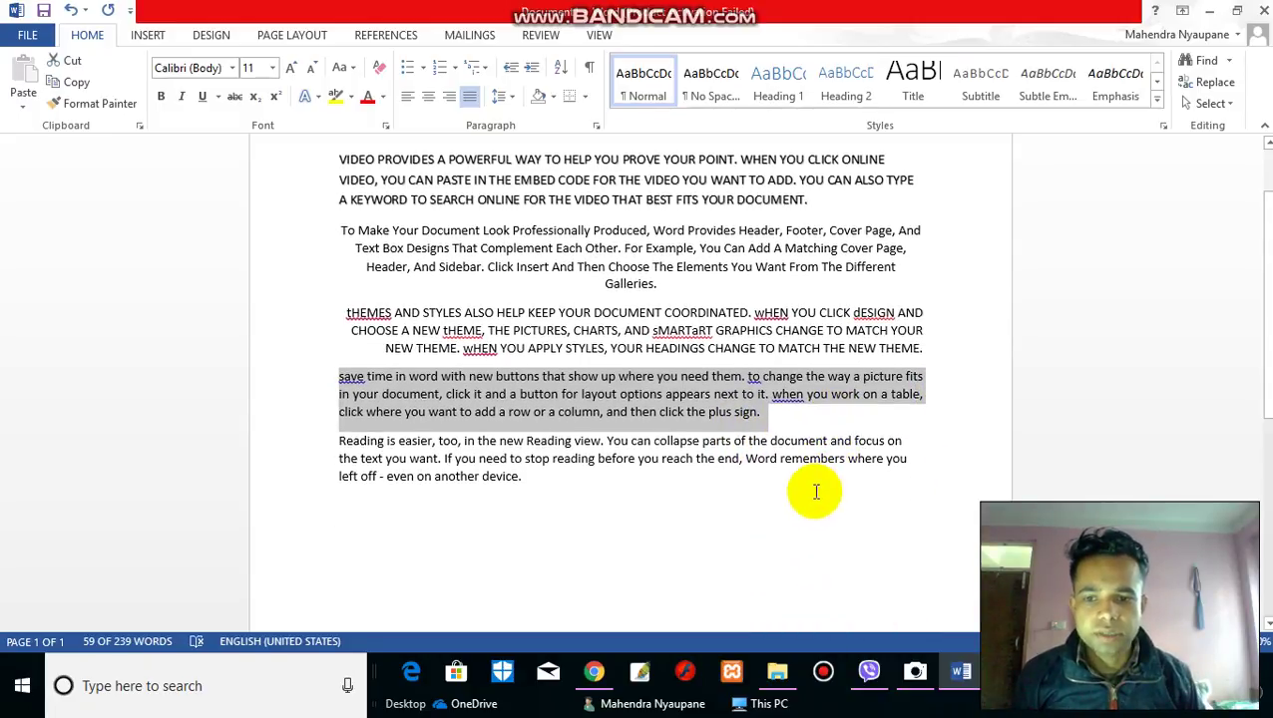
{"action": "scroll", "coordinate": [738, 414], "scroll_direction": "up", "scroll_amount": 2}
{"action": "scroll", "coordinate": [676, 439], "scroll_direction": "down", "scroll_amount": 4}
{"action": "scroll", "coordinate": [638, 449], "scroll_direction": "up", "scroll_amount": 5}
{"action": "scroll", "coordinate": [593, 399], "scroll_direction": "down", "scroll_amount": 1}
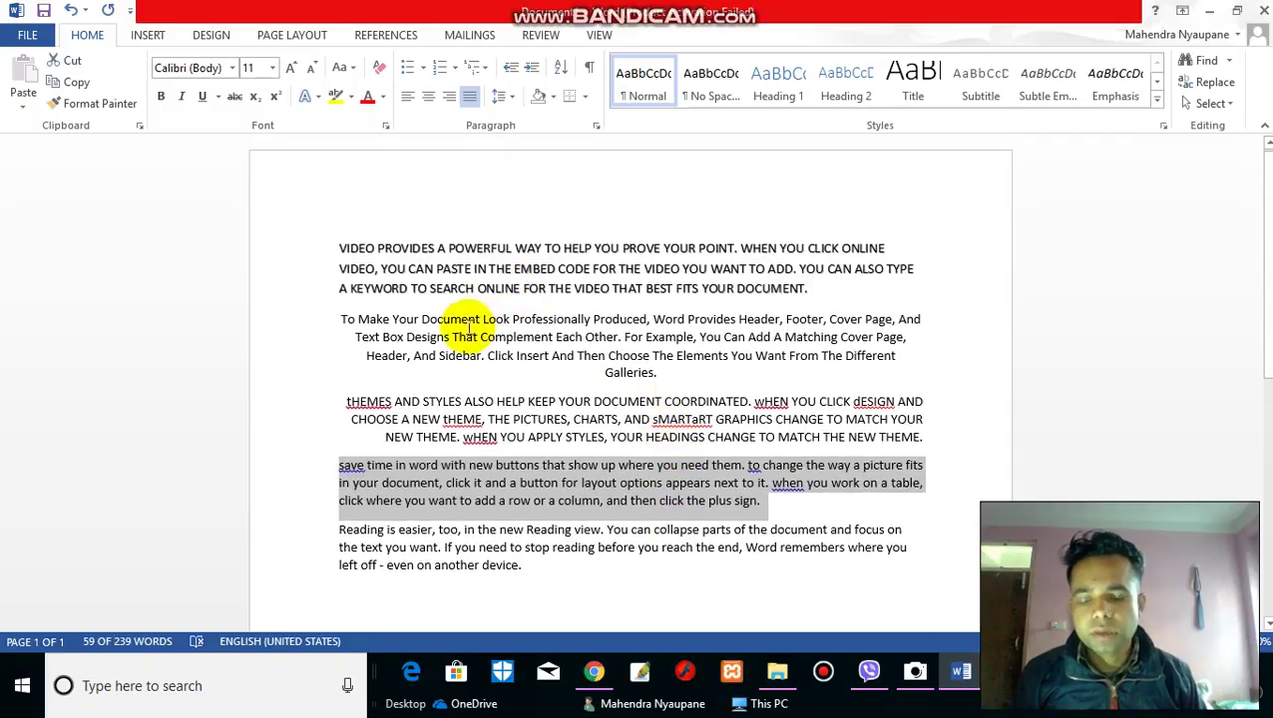
{"action": "scroll", "coordinate": [582, 369], "scroll_direction": "down", "scroll_amount": 5}
{"action": "scroll", "coordinate": [589, 378], "scroll_direction": "up", "scroll_amount": 5}
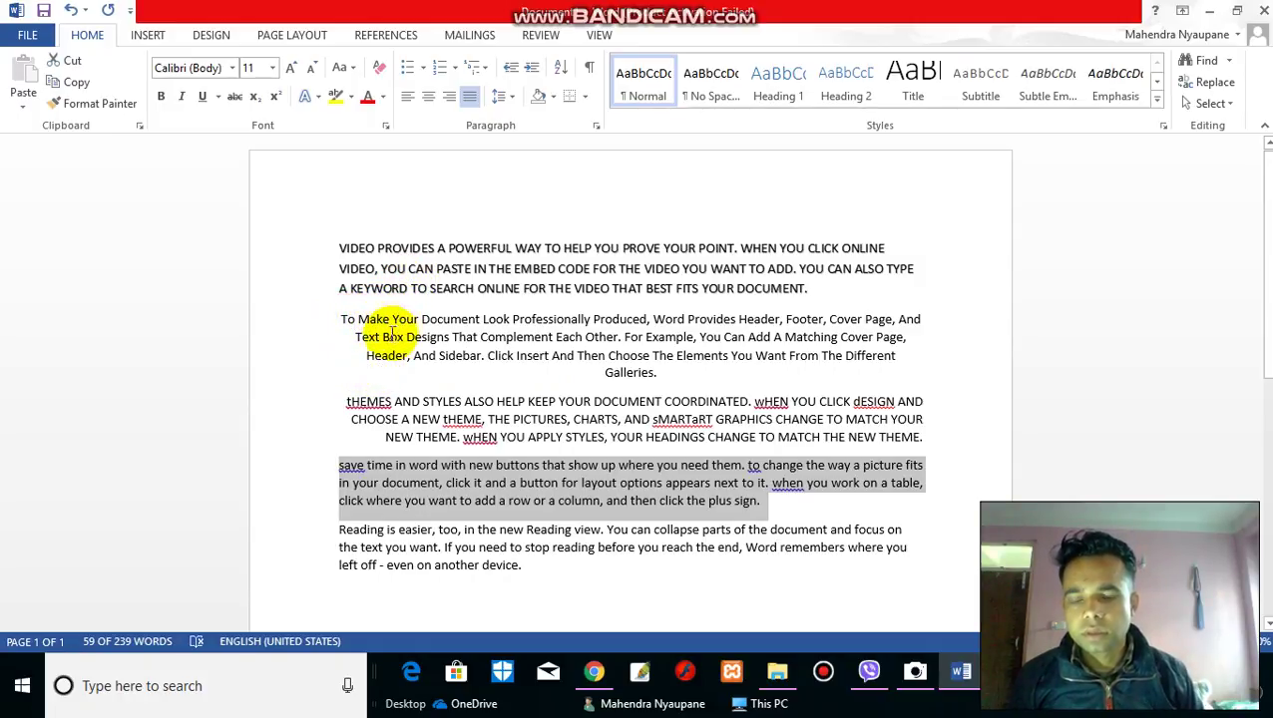
{"action": "scroll", "coordinate": [406, 339], "scroll_direction": "down", "scroll_amount": 2}
{"action": "scroll", "coordinate": [602, 355], "scroll_direction": "down", "scroll_amount": 3}
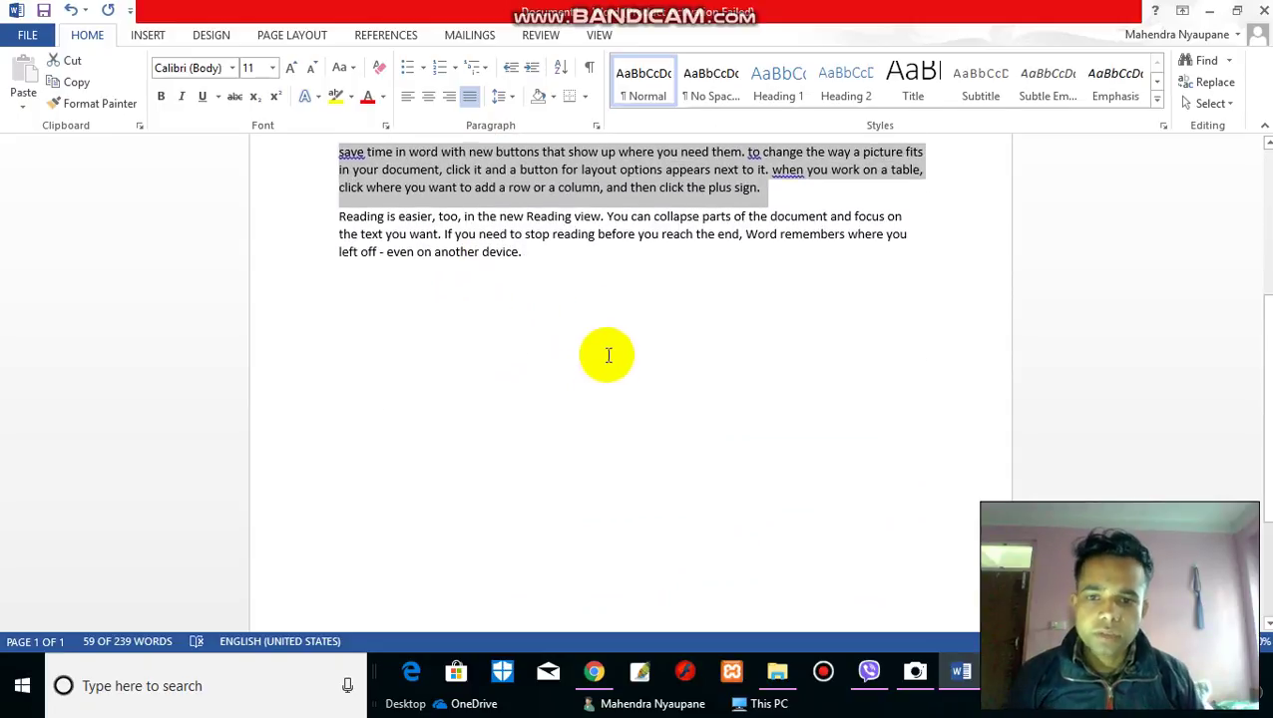
{"action": "left_click", "coordinate": [565, 271]}
{"action": "key", "text": "Return"}
{"action": "type", "text": "h2o"}
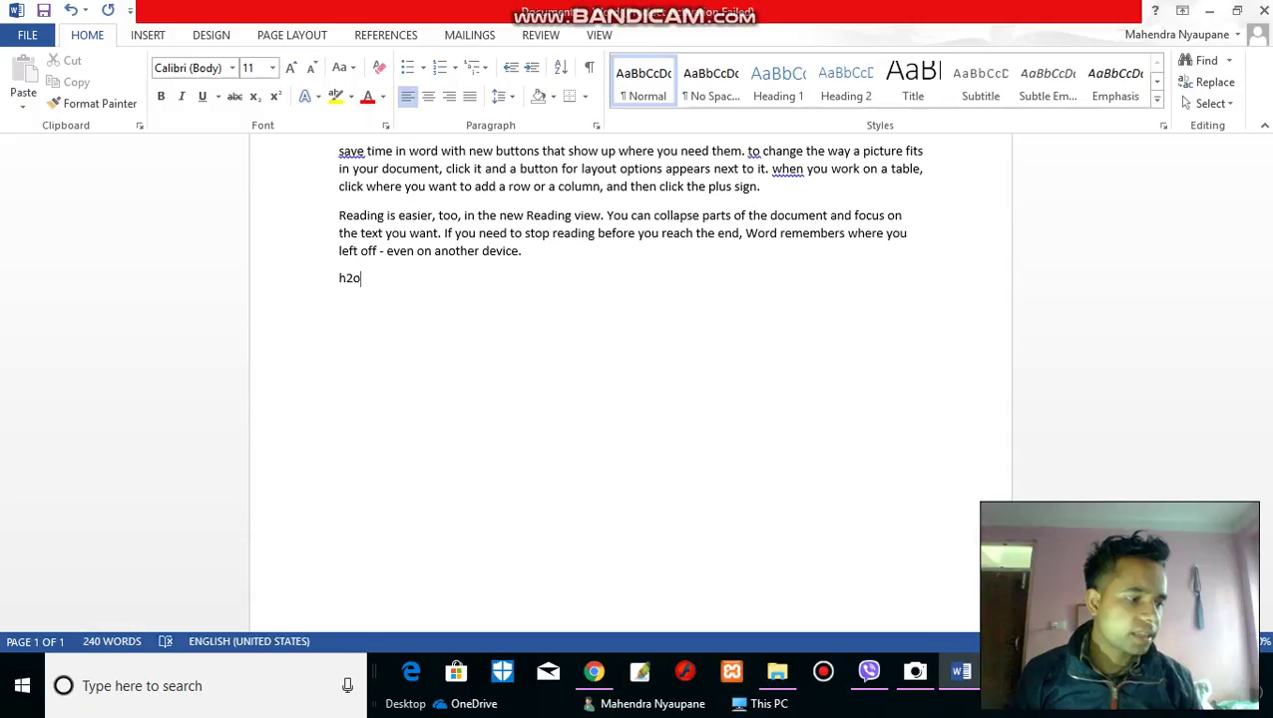
- Enlarge the h2o text with Grow Font until it reaches 110 pt
{"action": "left_click", "coordinate": [329, 279]}
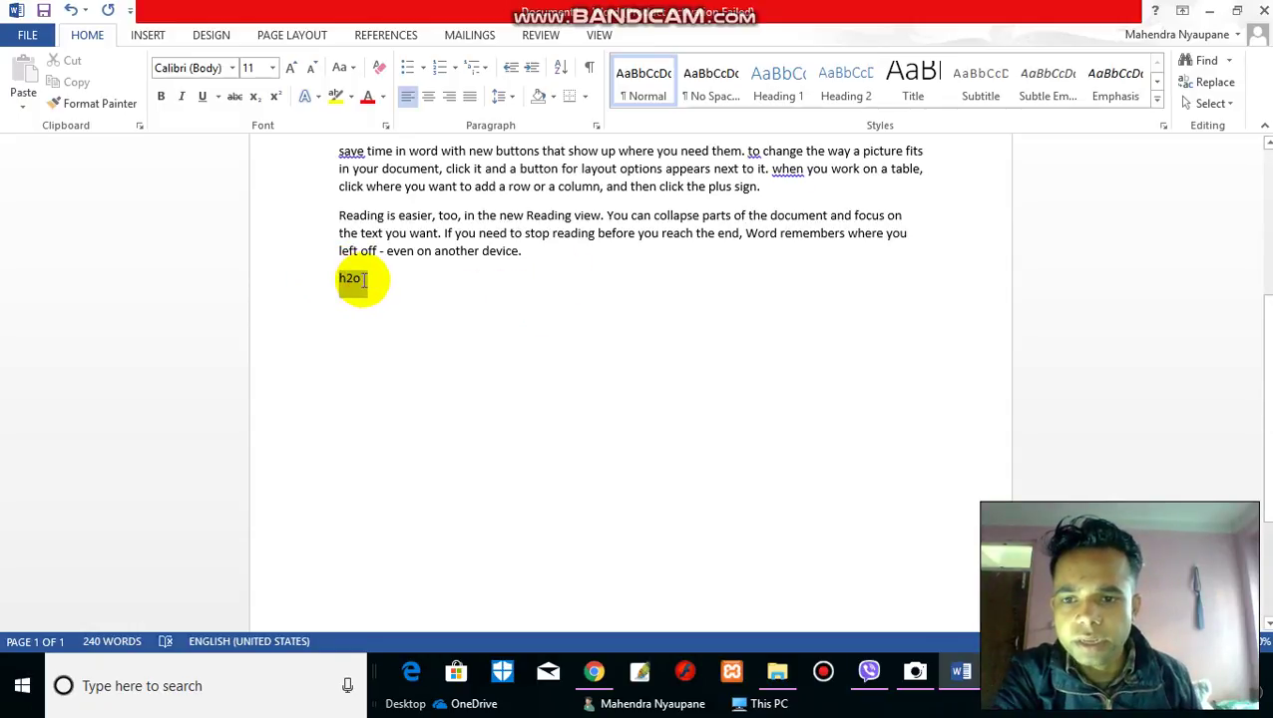
{"action": "left_click", "coordinate": [289, 68]}
{"action": "left_click", "coordinate": [288, 68]}
{"action": "left_click", "coordinate": [287, 68]}
{"action": "left_click", "coordinate": [286, 68]}
{"action": "left_click", "coordinate": [286, 68]}
{"action": "left_click", "coordinate": [286, 68]}
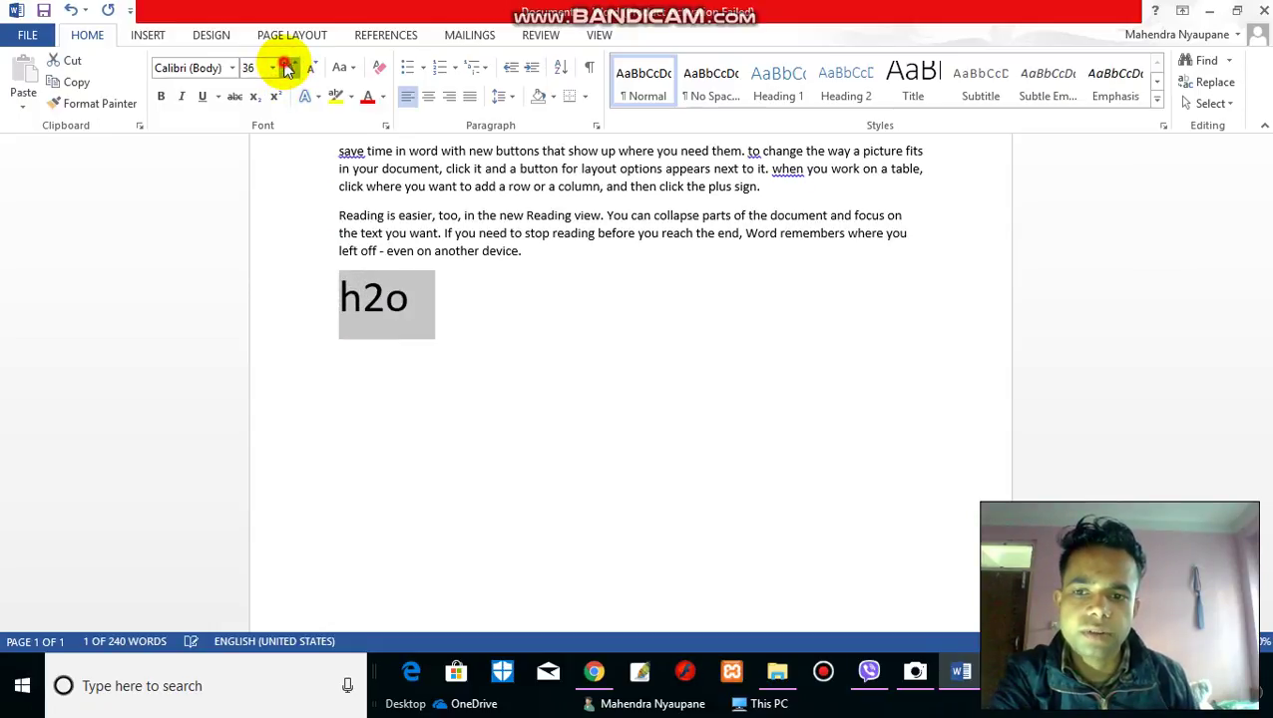
{"action": "left_click", "coordinate": [287, 68]}
{"action": "left_click", "coordinate": [287, 69]}
{"action": "left_click", "coordinate": [286, 68]}
{"action": "left_click", "coordinate": [286, 68]}
{"action": "left_click", "coordinate": [283, 65]}
{"action": "left_click", "coordinate": [283, 65]}
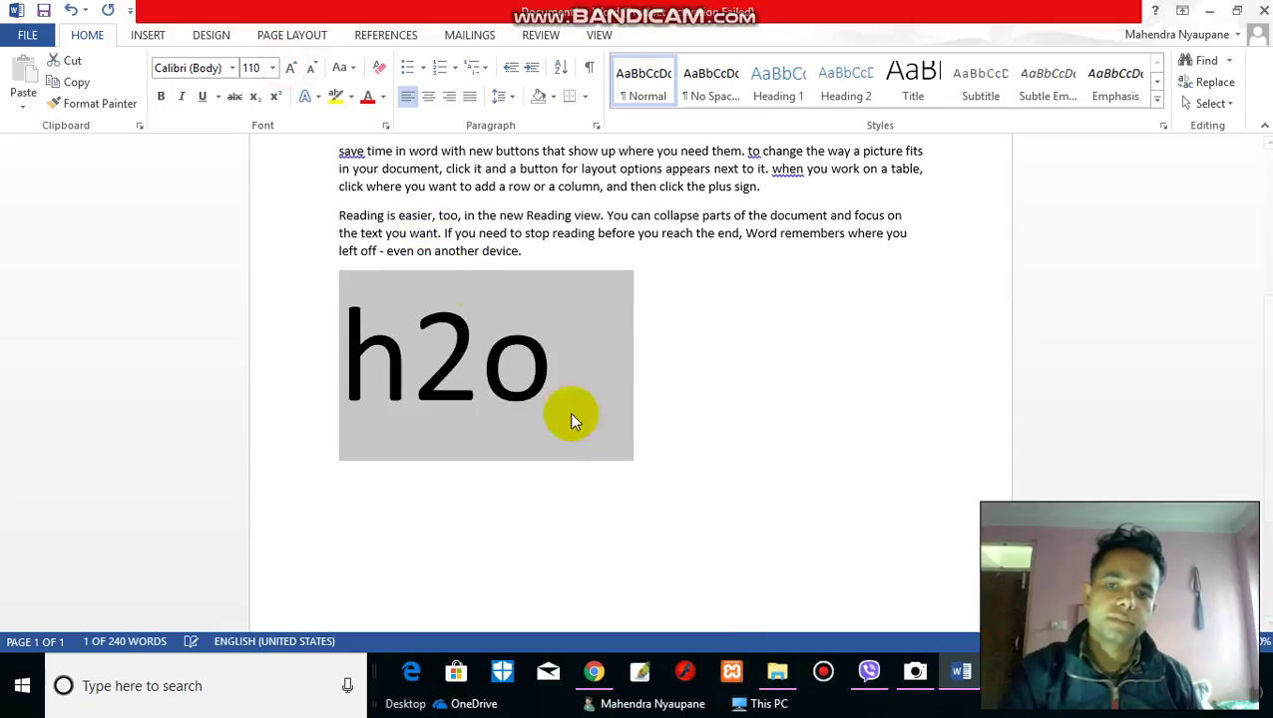
{"action": "left_click", "coordinate": [562, 366]}
- Select the 2 in the enlarged h2o
{"action": "left_click_drag", "start_coordinate": [413, 354], "coordinate": [456, 359]}
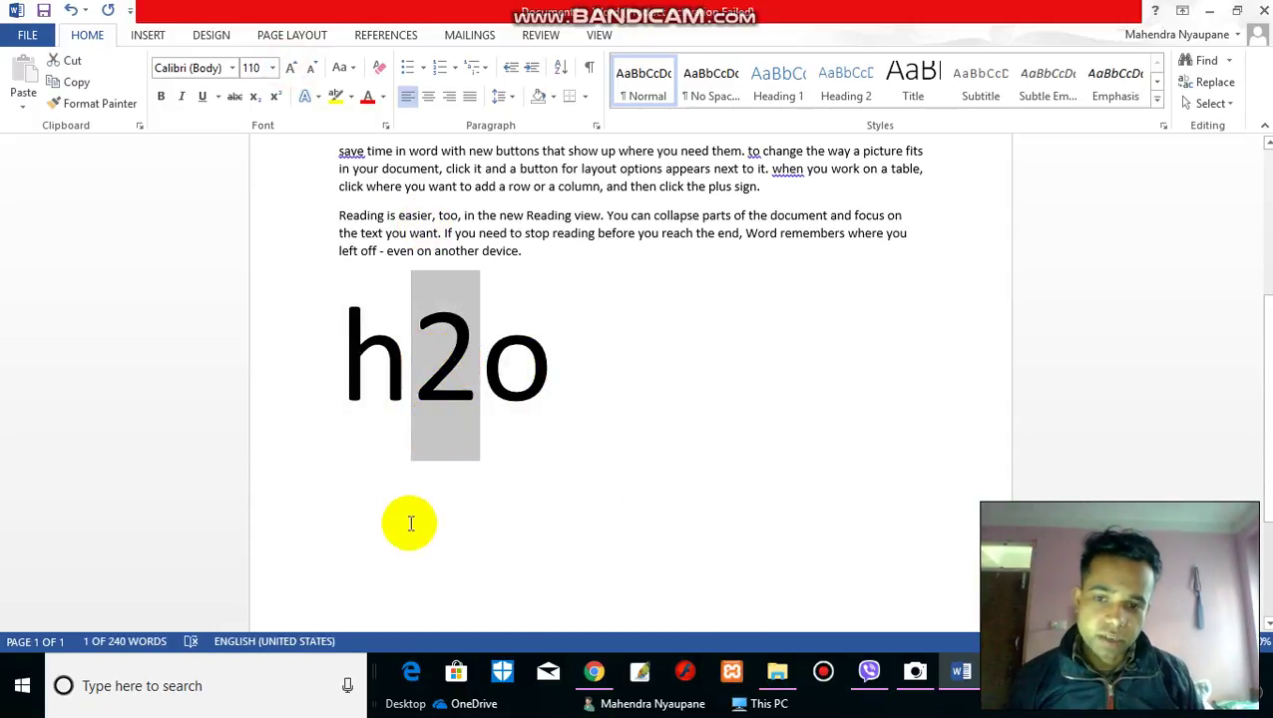
{"action": "left_click_drag", "start_coordinate": [487, 363], "coordinate": [535, 367]}
{"action": "left_click_drag", "start_coordinate": [426, 352], "coordinate": [454, 342]}
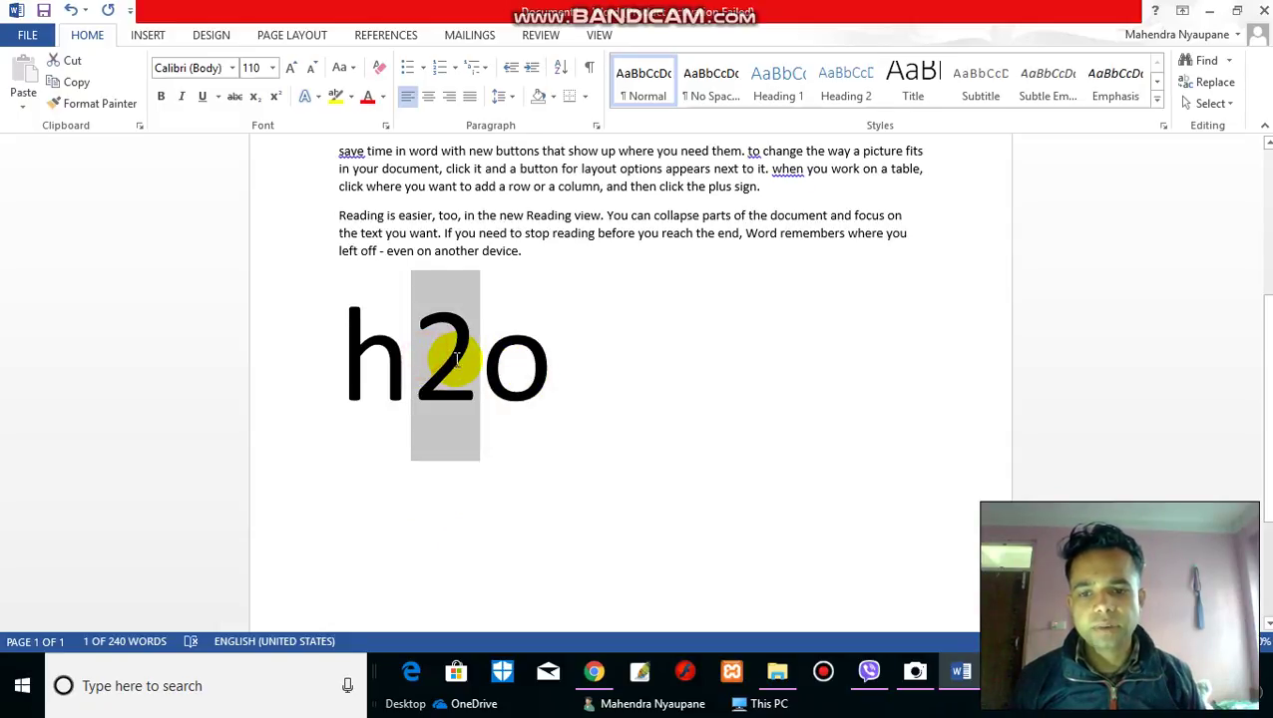
{"action": "left_click", "coordinate": [585, 344]}
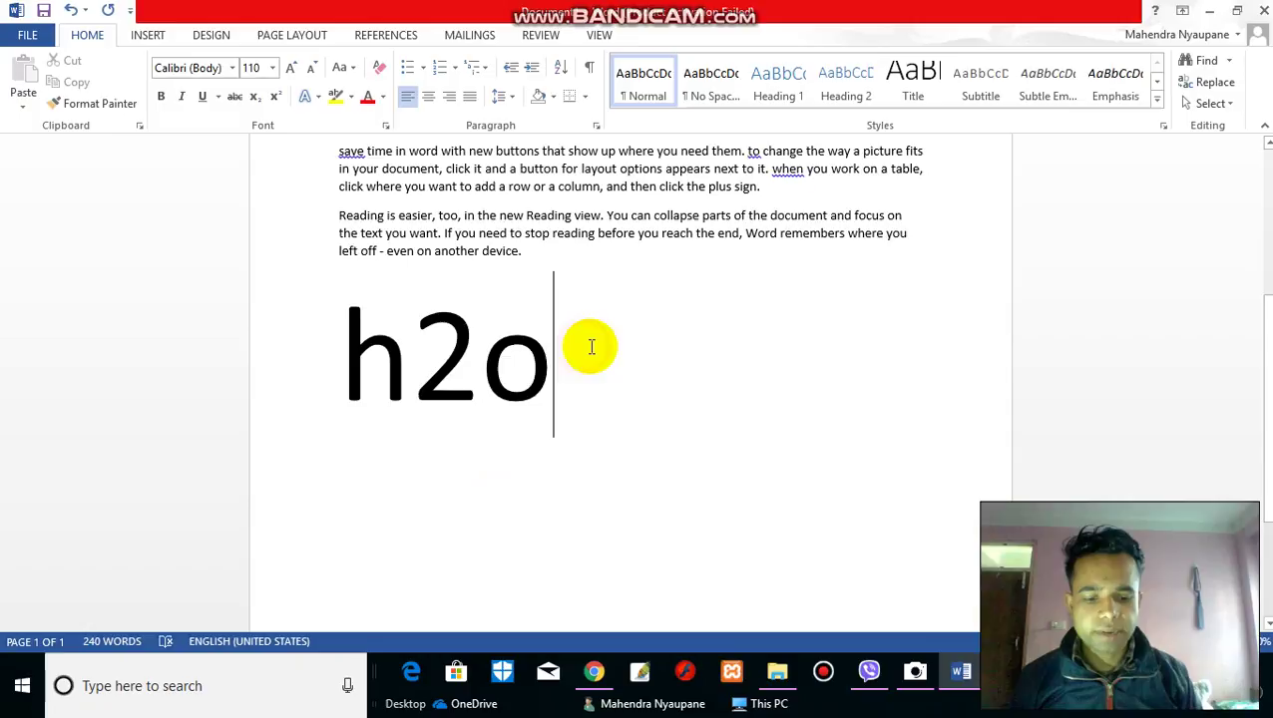
- Add a line below h2o and delete the stray backslash and 2 typed on it
{"action": "key", "text": "Return"}
{"action": "type", "text": "\\"}
{"action": "key", "text": "BackSpace"}
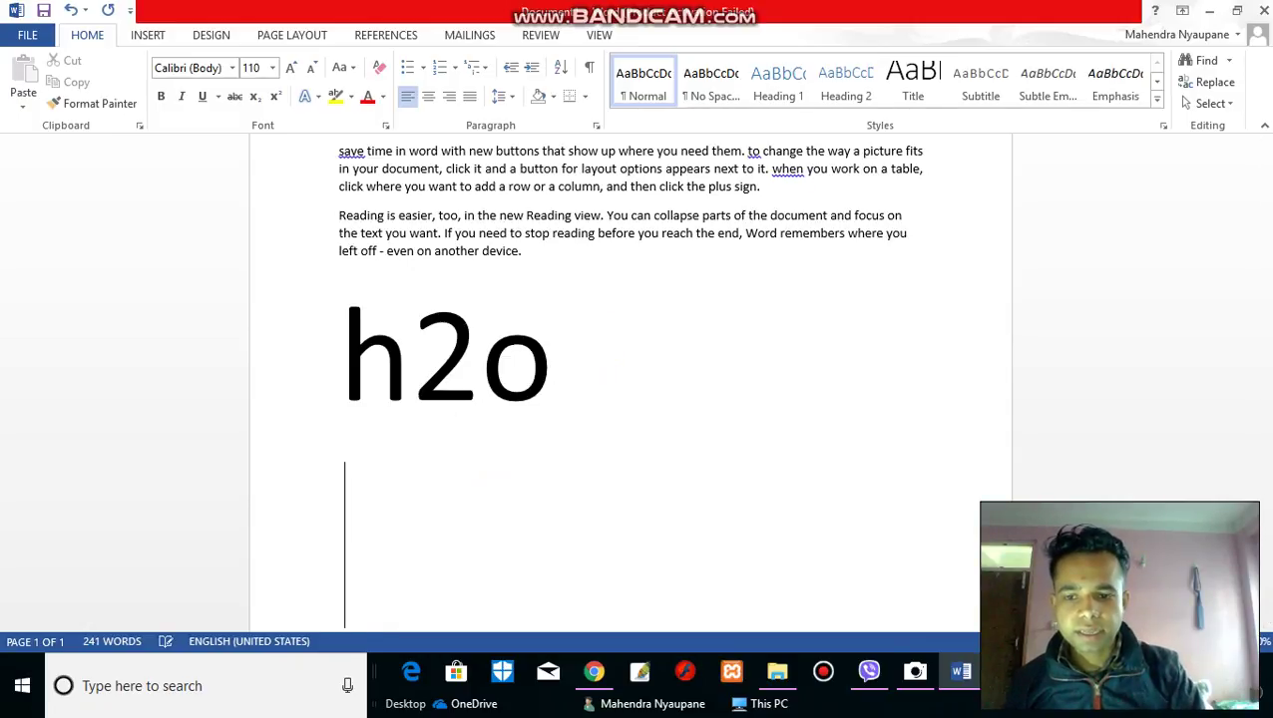
{"action": "type", "text": "2"}
{"action": "key", "text": "BackSpace"}
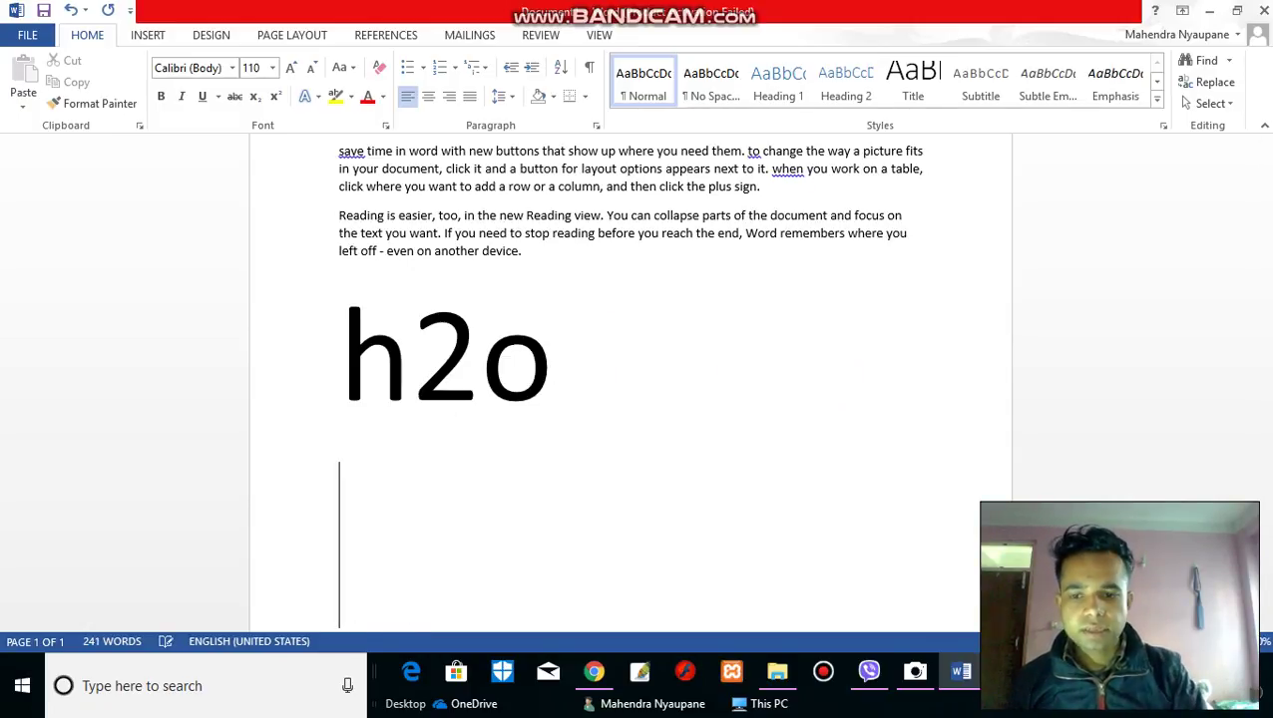
- Make the 2 in the large h2o a subscript, then add a new line after h₂o
{"action": "left_click_drag", "start_coordinate": [421, 351], "coordinate": [454, 357]}
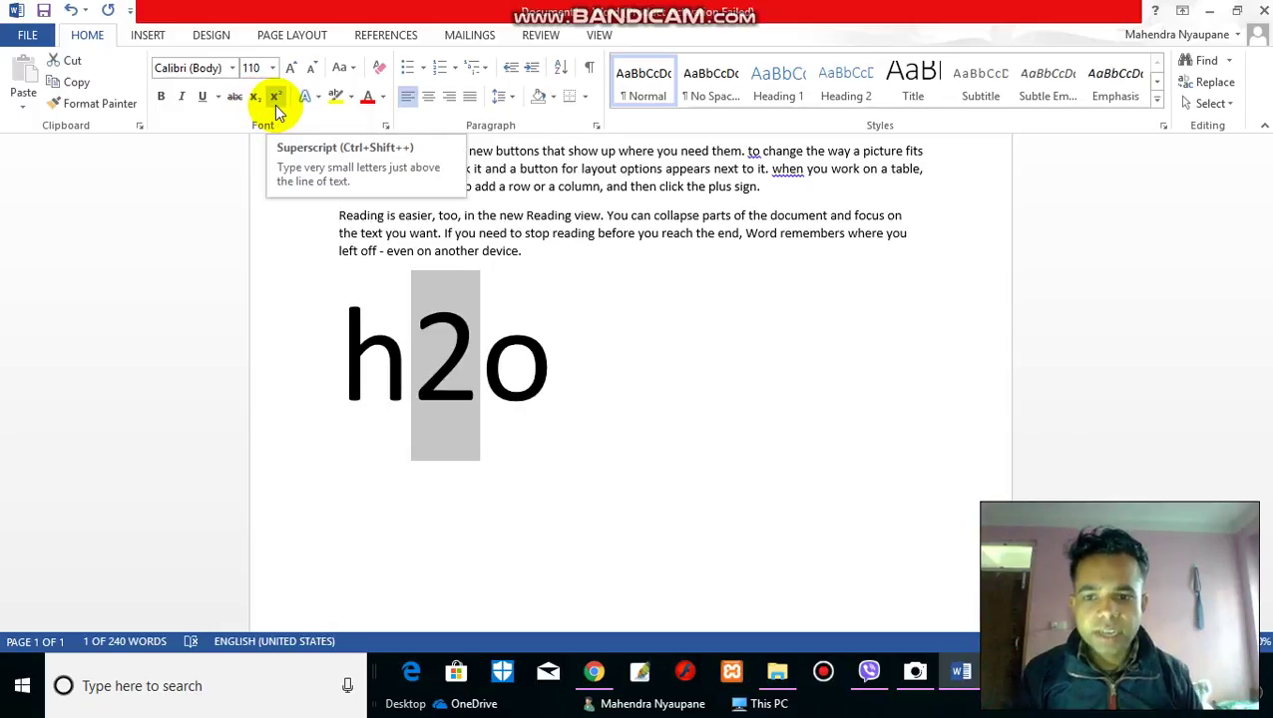
{"action": "left_click", "coordinate": [275, 100]}
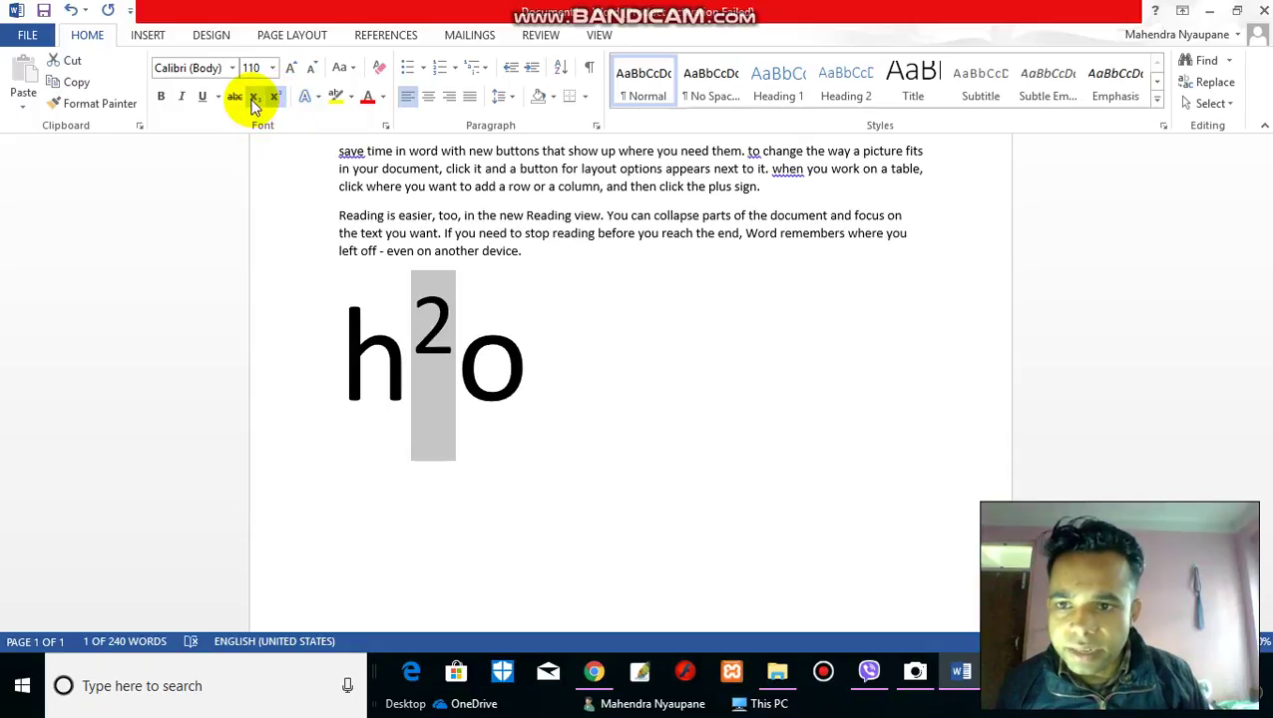
{"action": "left_click", "coordinate": [254, 100]}
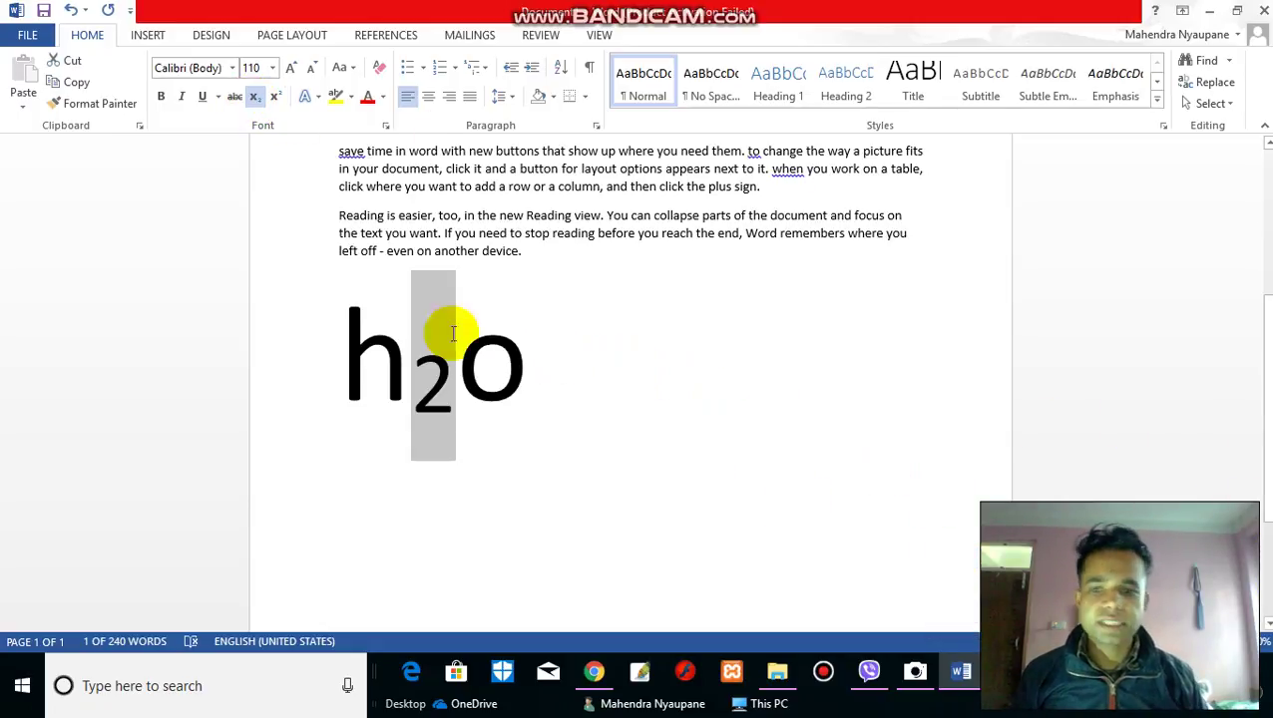
{"action": "left_click", "coordinate": [543, 384]}
{"action": "key", "text": "Return"}
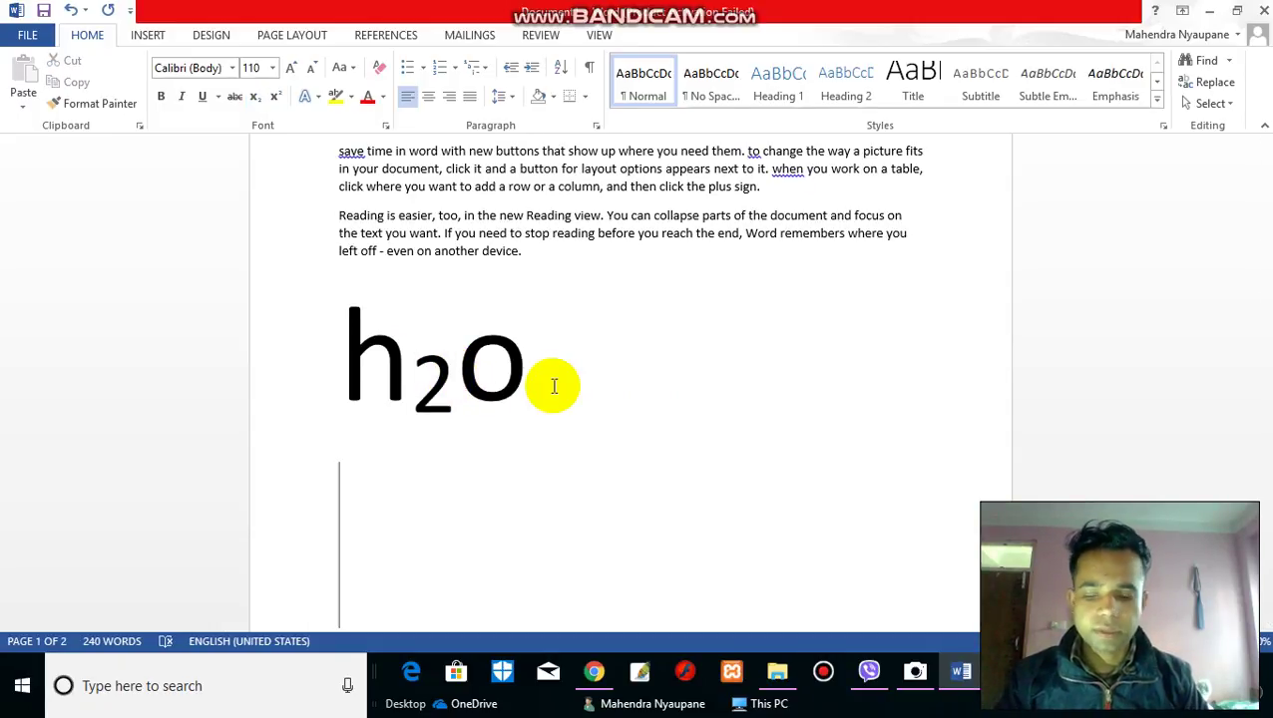
- Type (a+b)2 under h₂o and raise the 2 to a superscript square
{"action": "type", "text": "("}
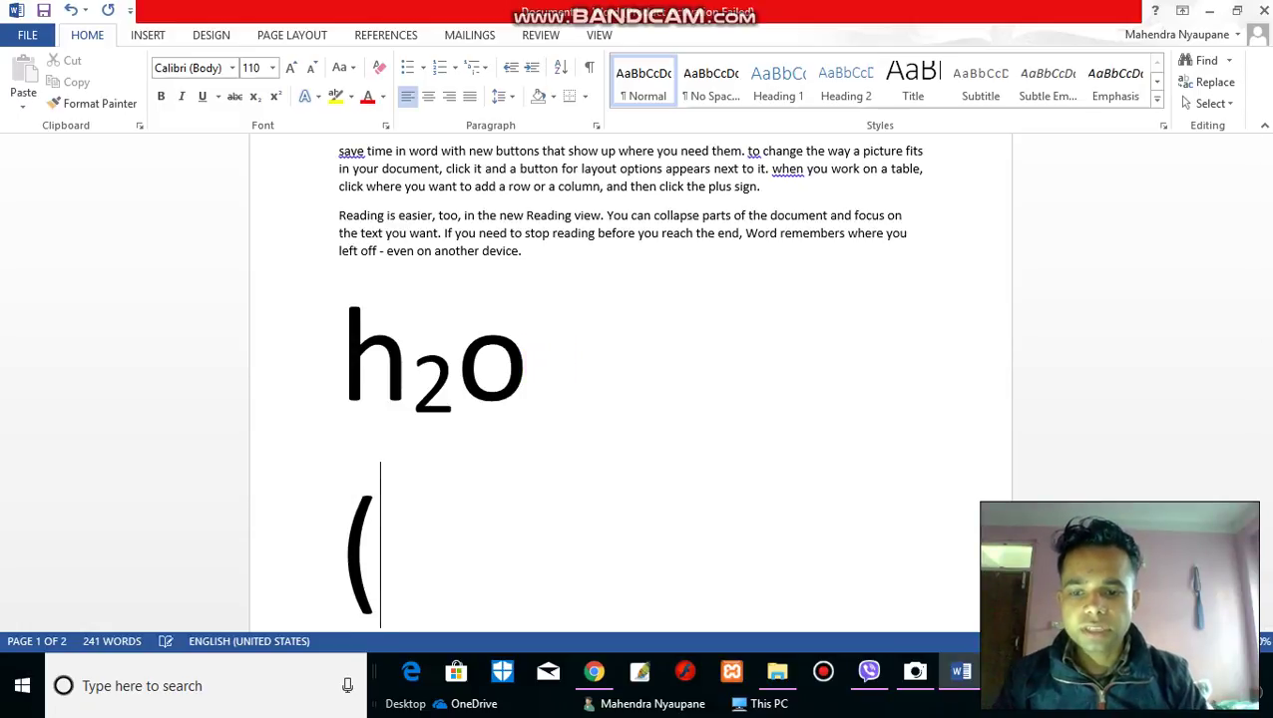
{"action": "type", "text": "a"}
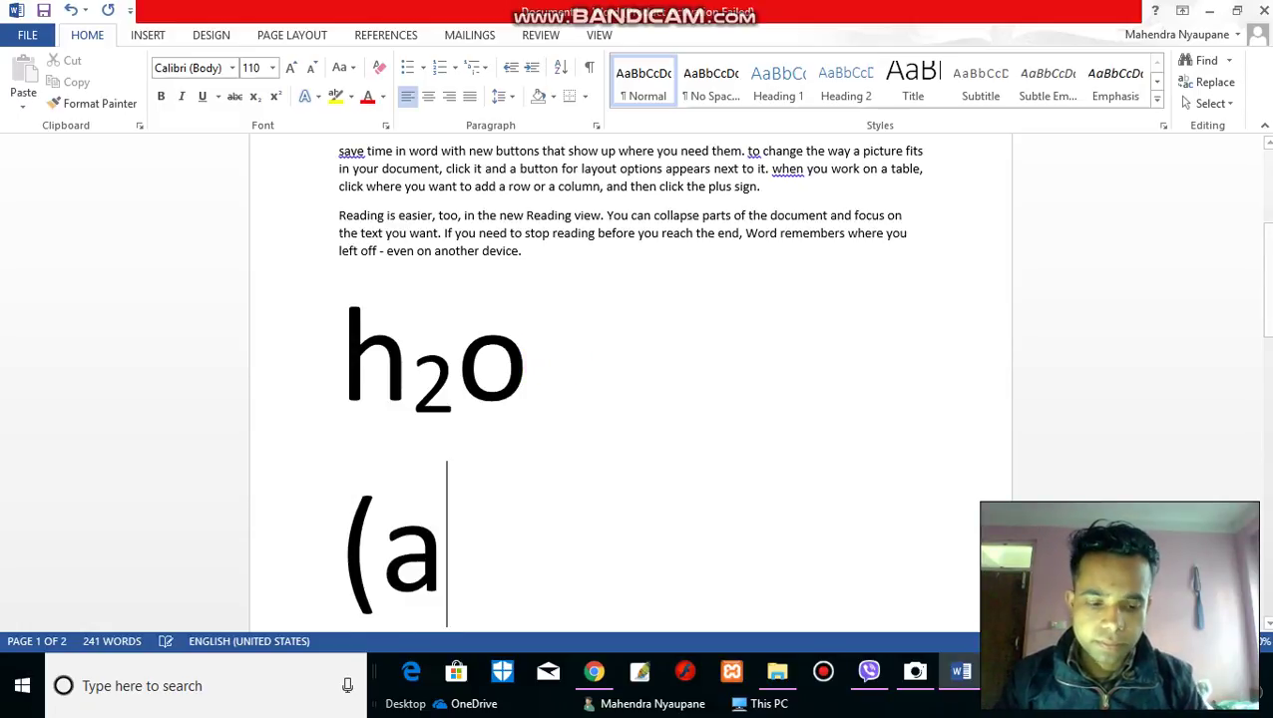
{"action": "type", "text": "+b"}
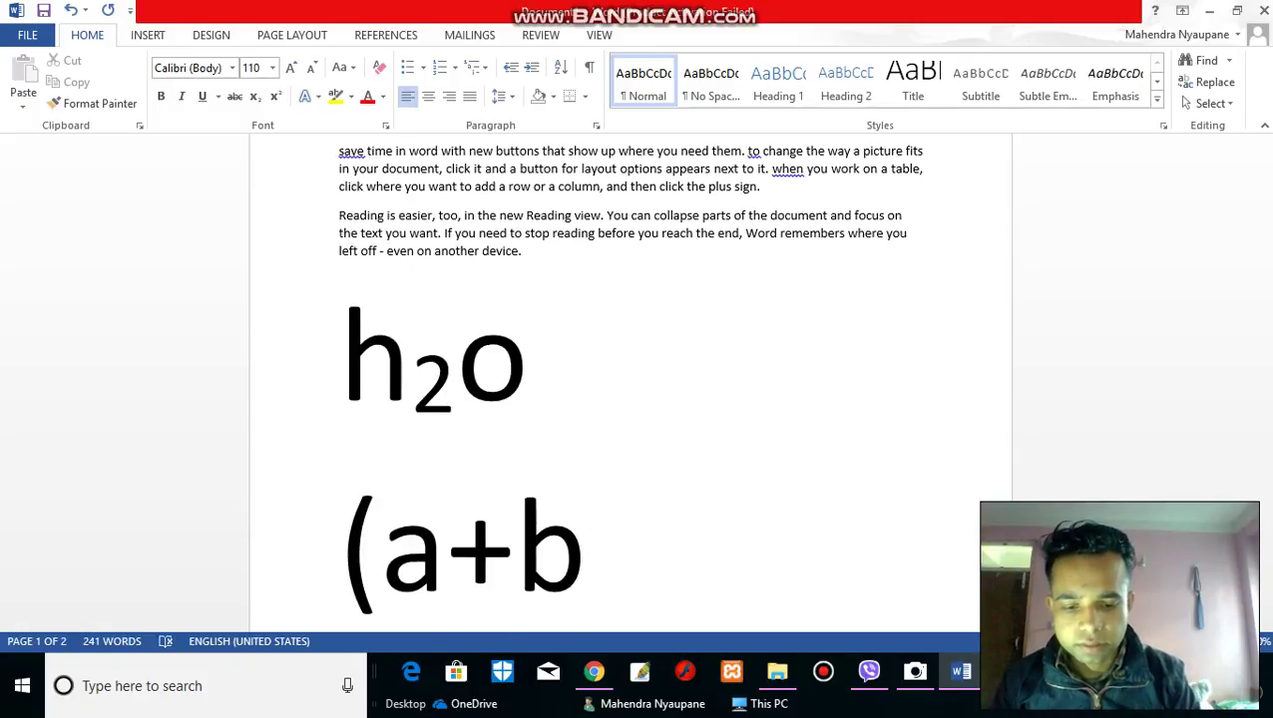
{"action": "type", "text": ")"}
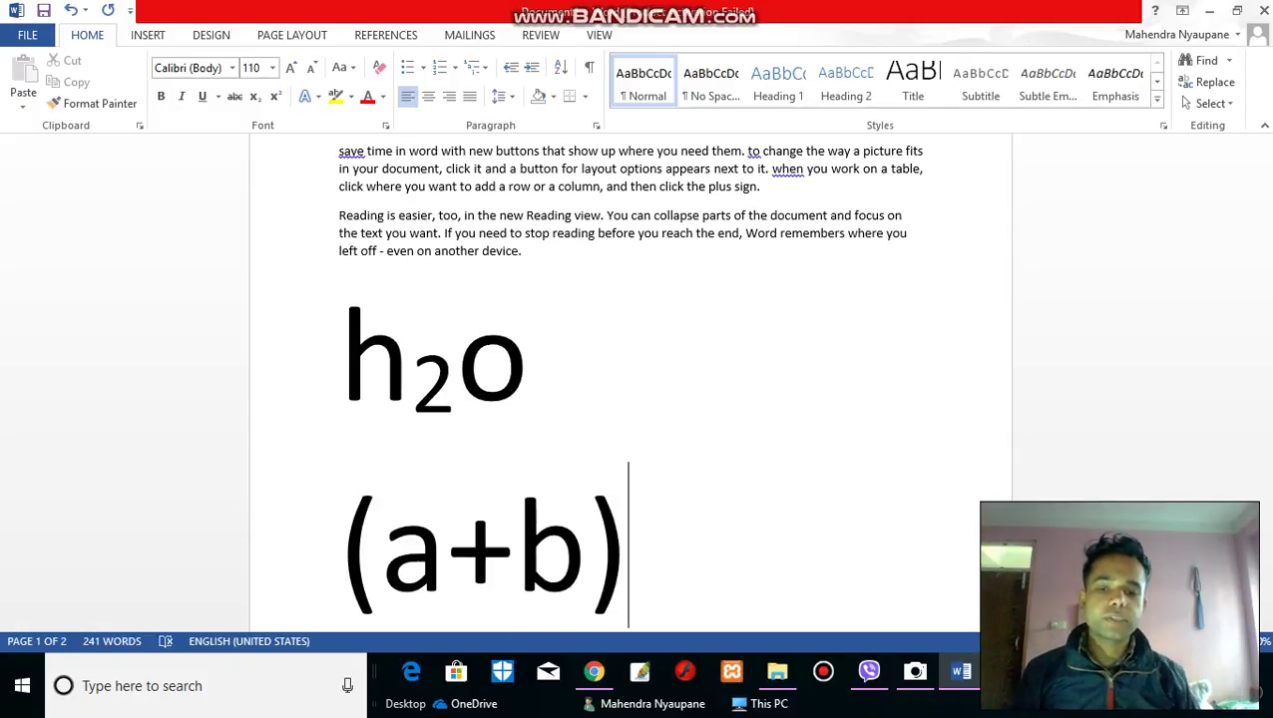
{"action": "scroll", "coordinate": [599, 375], "scroll_direction": "down", "scroll_amount": 1}
{"action": "type", "text": "2"}
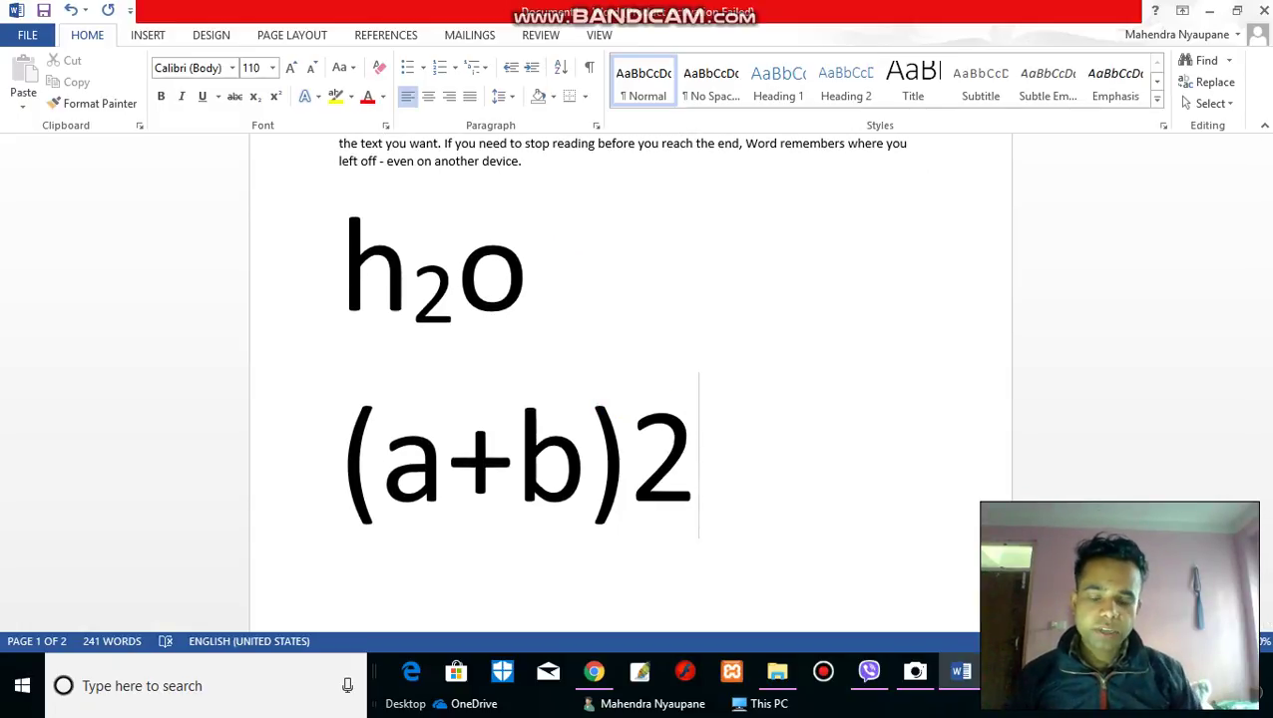
{"action": "double_click", "coordinate": [669, 457]}
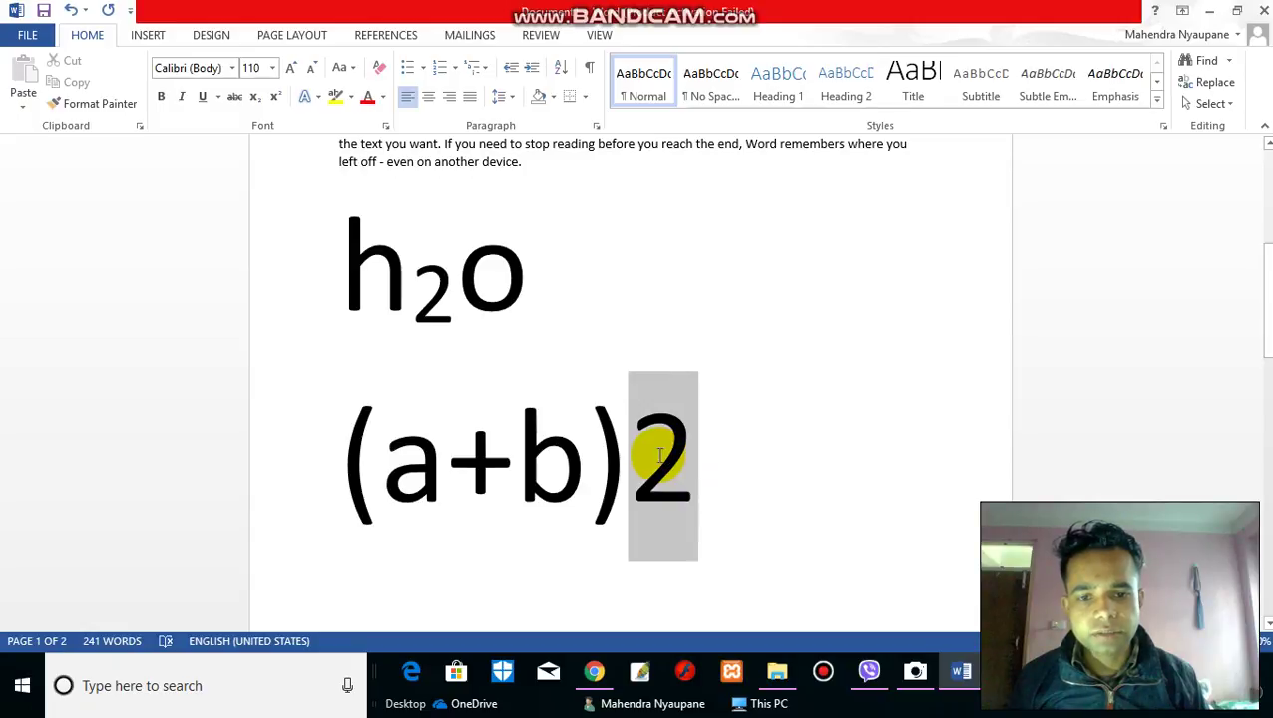
{"action": "left_click", "coordinate": [277, 96]}
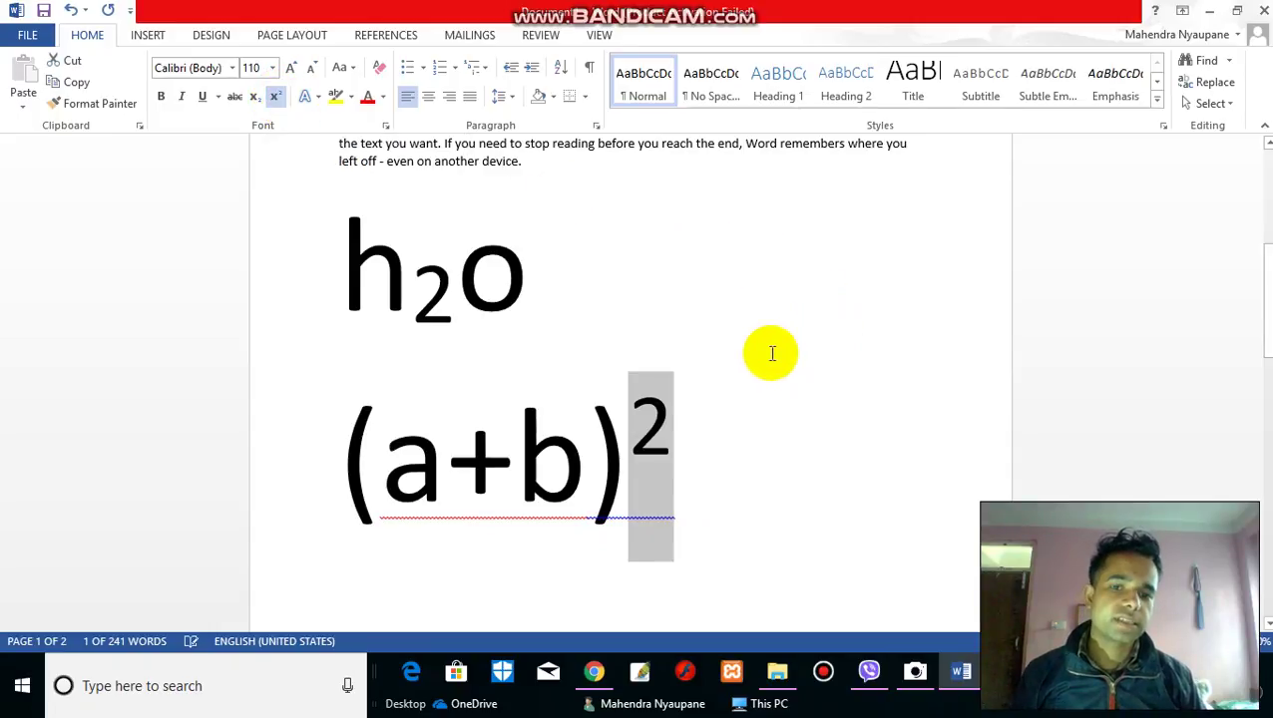
{"action": "left_click", "coordinate": [701, 400]}
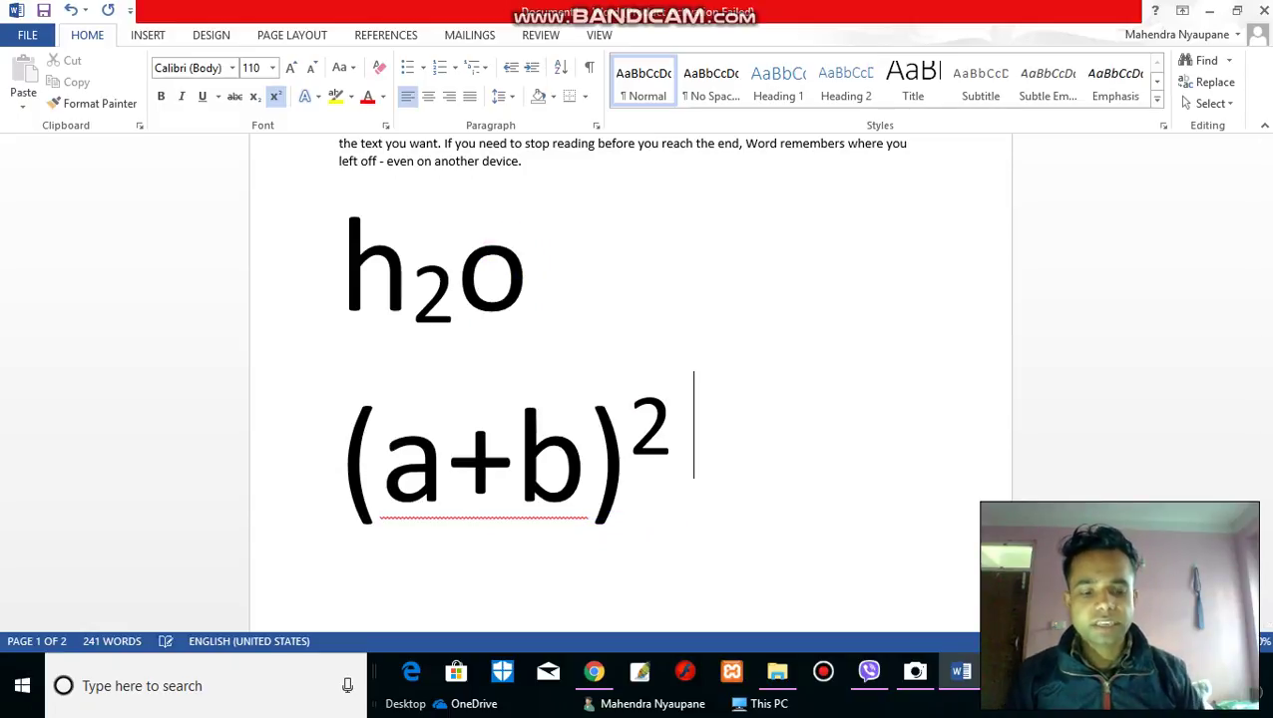
{"action": "left_click", "coordinate": [274, 107]}
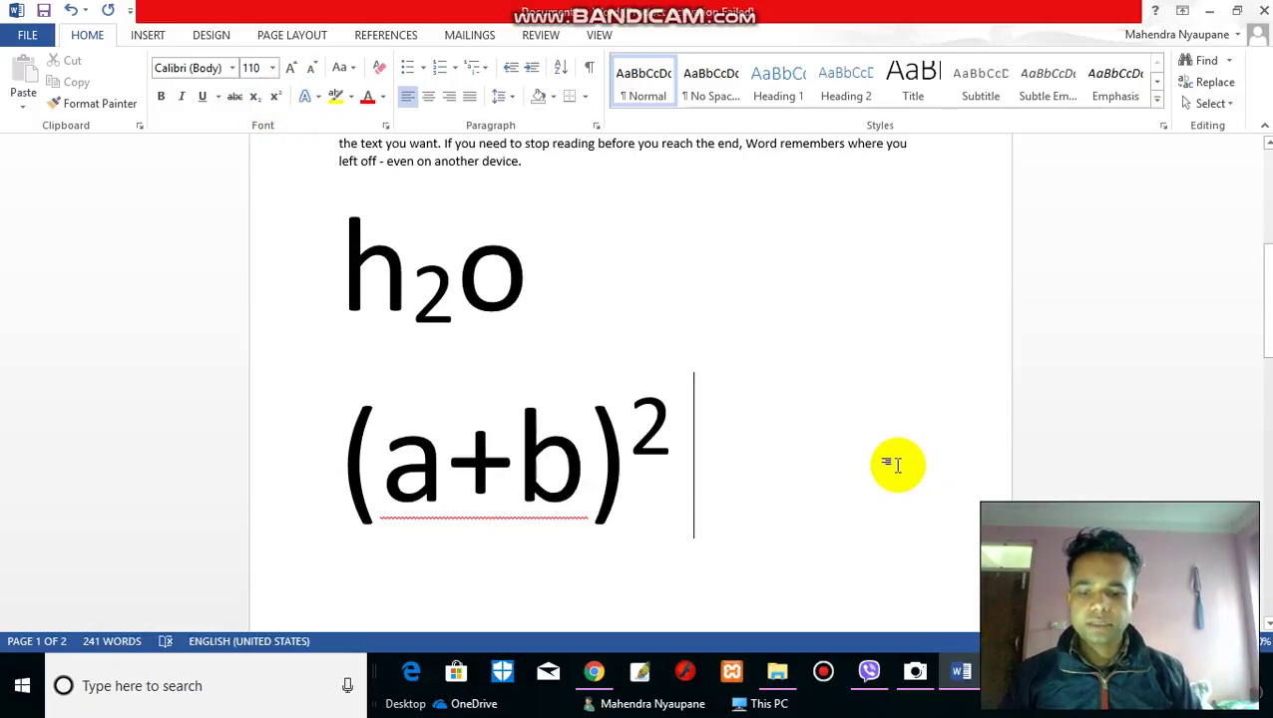
- Type 1st after (a+b)² and raise the st to superscript
{"action": "type", "text": "1"}
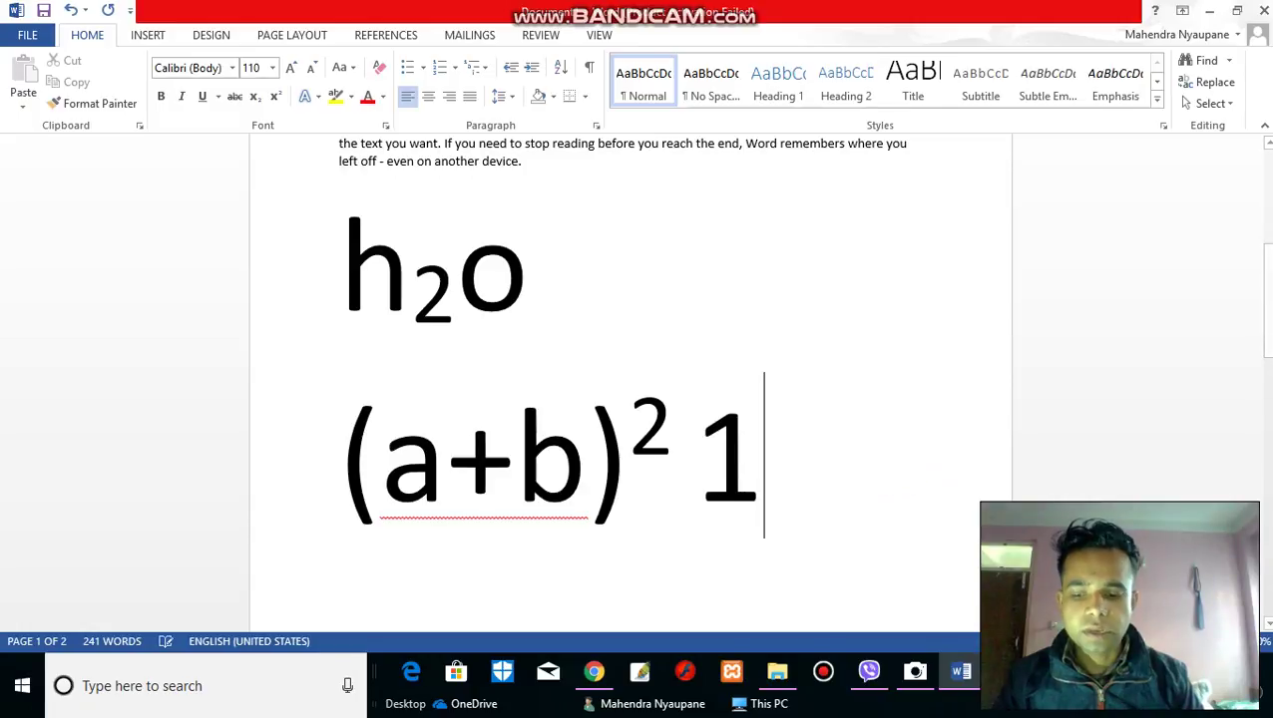
{"action": "type", "text": "st"}
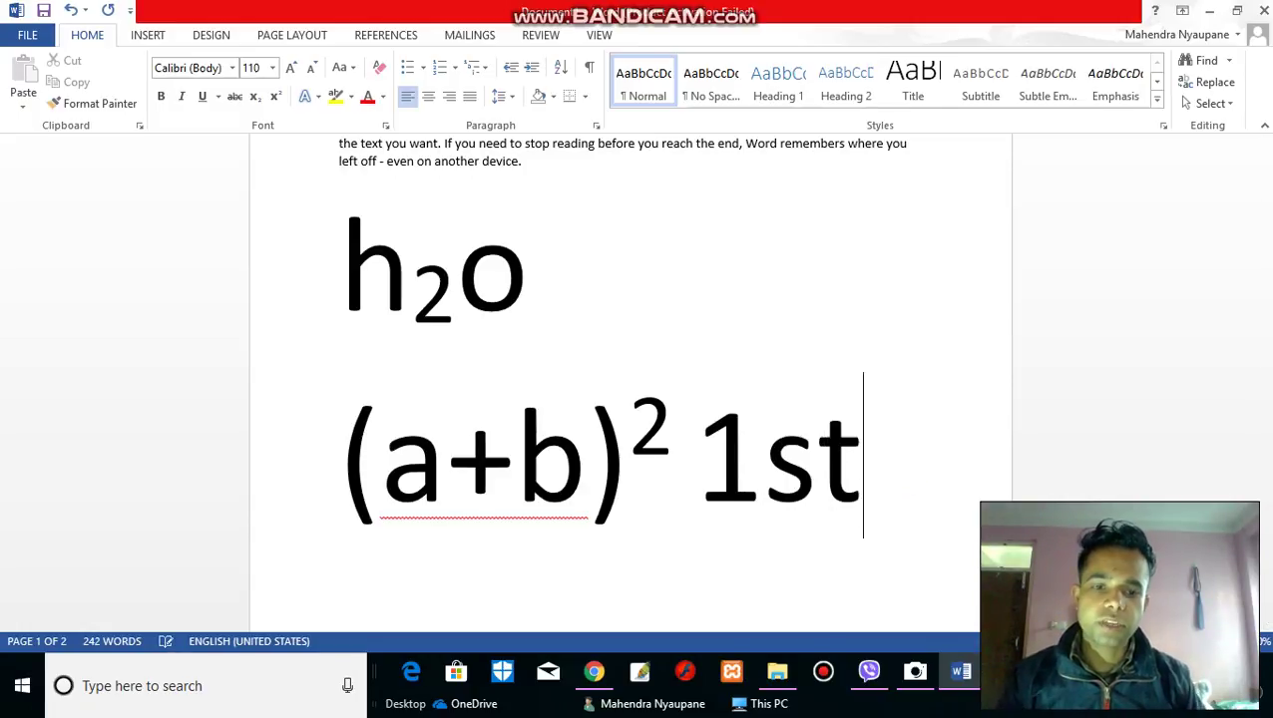
{"action": "left_click_drag", "start_coordinate": [862, 478], "coordinate": [770, 454]}
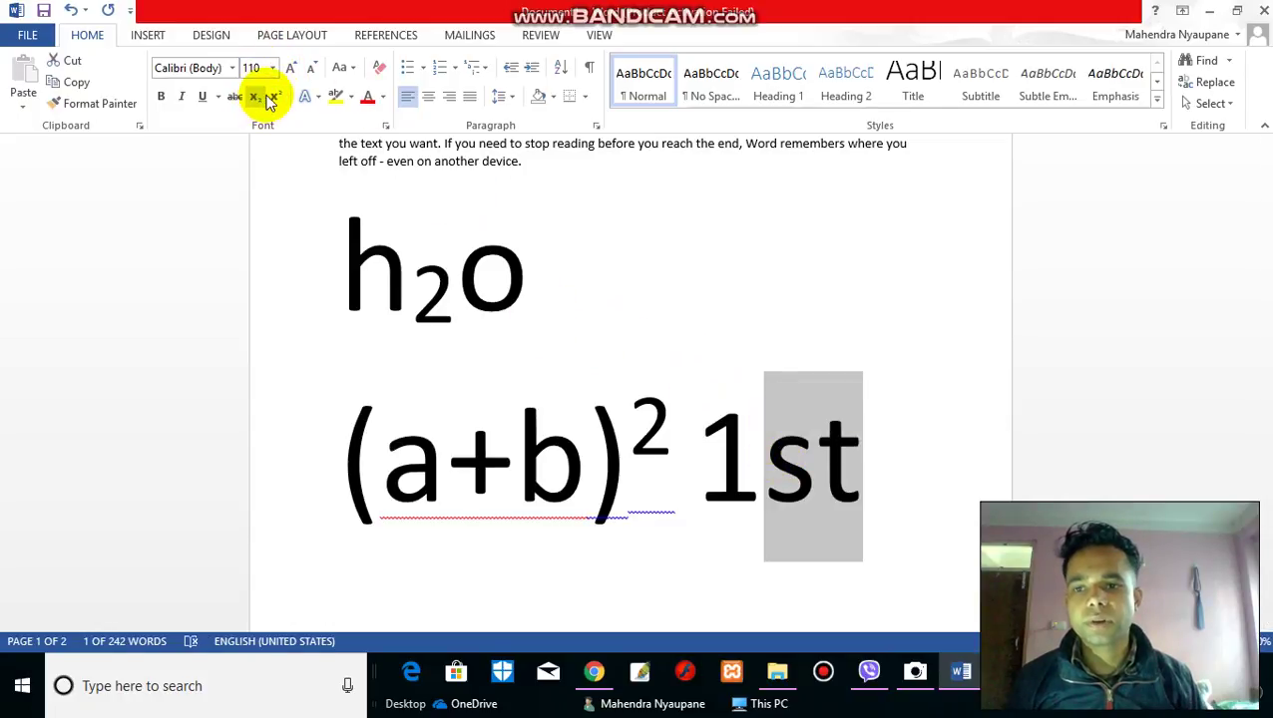
{"action": "left_click", "coordinate": [275, 95]}
{"action": "left_click", "coordinate": [887, 389]}
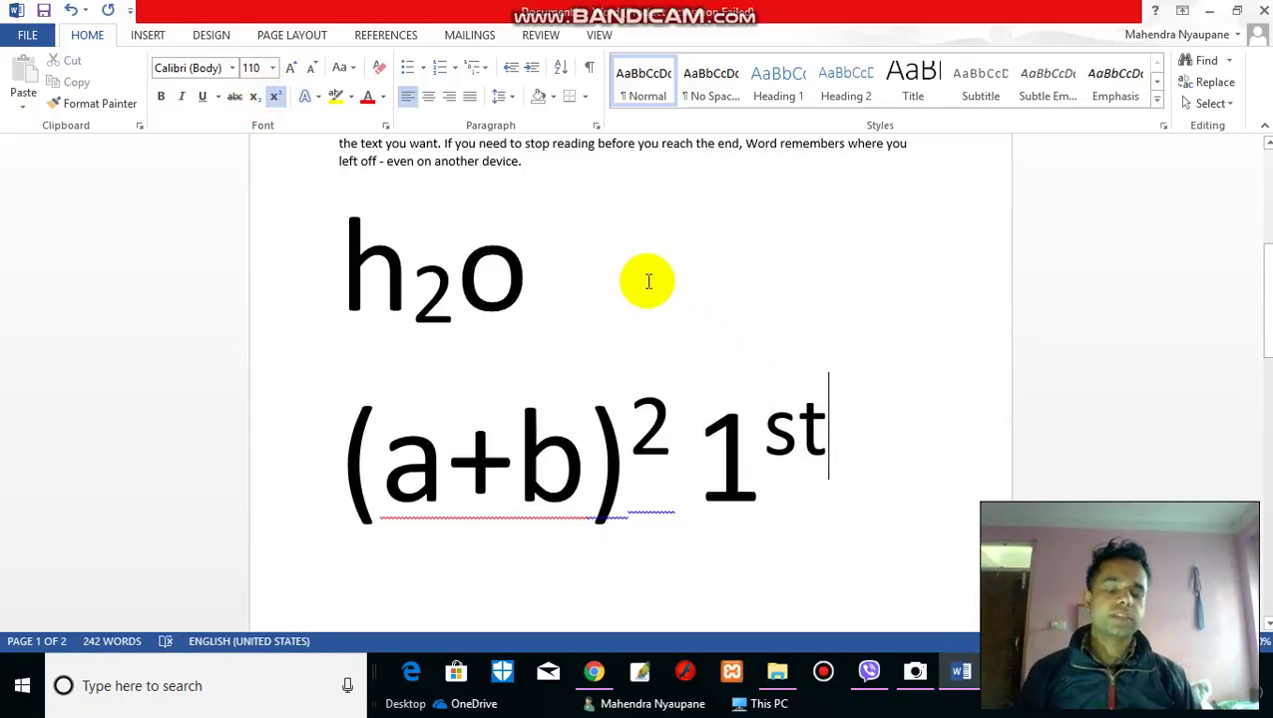
{"action": "scroll", "coordinate": [668, 319], "scroll_direction": "down", "scroll_amount": 1}
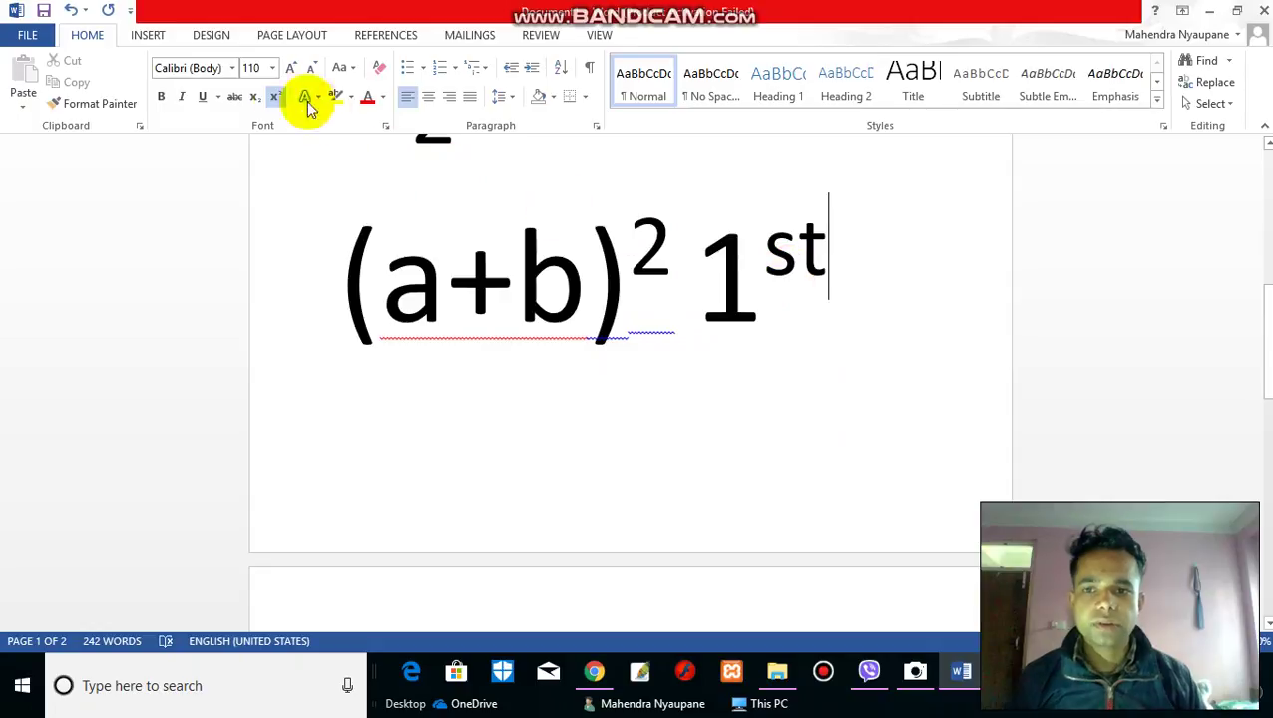
{"action": "scroll", "coordinate": [697, 335], "scroll_direction": "up", "scroll_amount": 1}
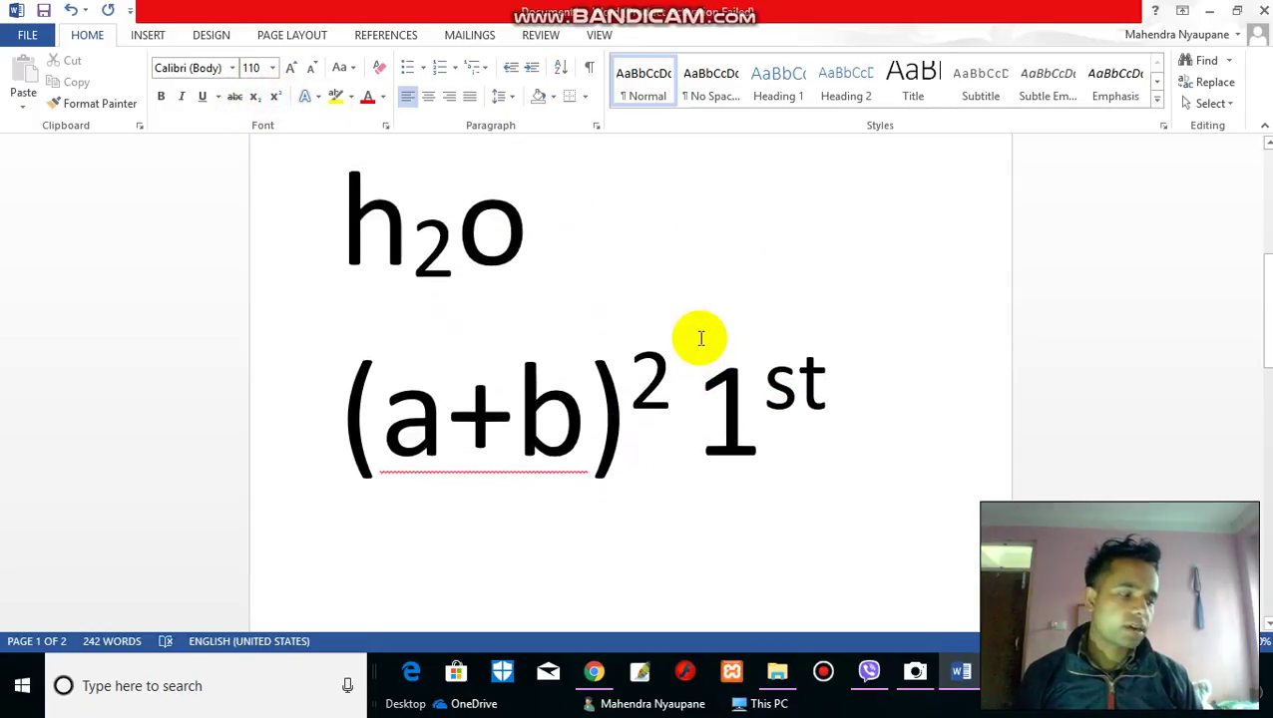
- Start an empty line at the top of page 2 and reduce its font size from 110 to 90
{"action": "scroll", "coordinate": [678, 333], "scroll_direction": "down", "scroll_amount": 1}
{"action": "scroll", "coordinate": [663, 319], "scroll_direction": "up", "scroll_amount": 1}
{"action": "scroll", "coordinate": [662, 312], "scroll_direction": "up", "scroll_amount": 3}
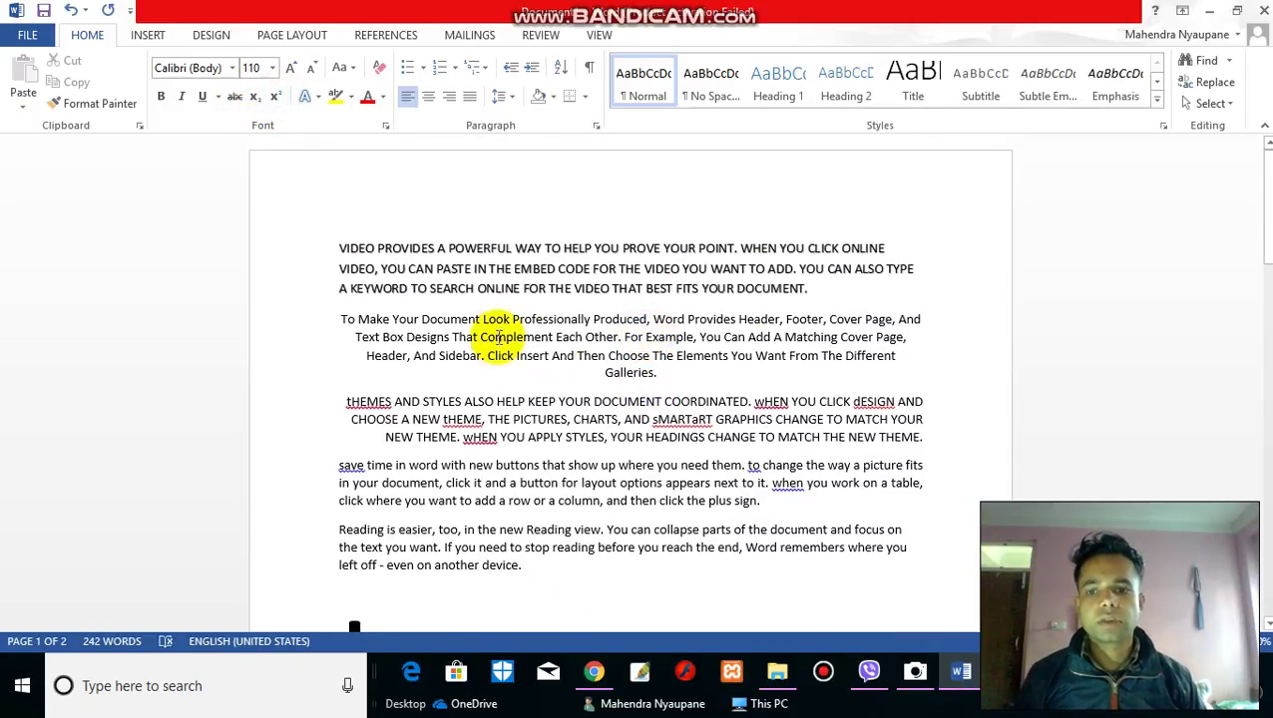
{"action": "scroll", "coordinate": [528, 413], "scroll_direction": "down", "scroll_amount": 3}
{"action": "scroll", "coordinate": [678, 379], "scroll_direction": "down", "scroll_amount": 3}
{"action": "key", "text": "Return"}
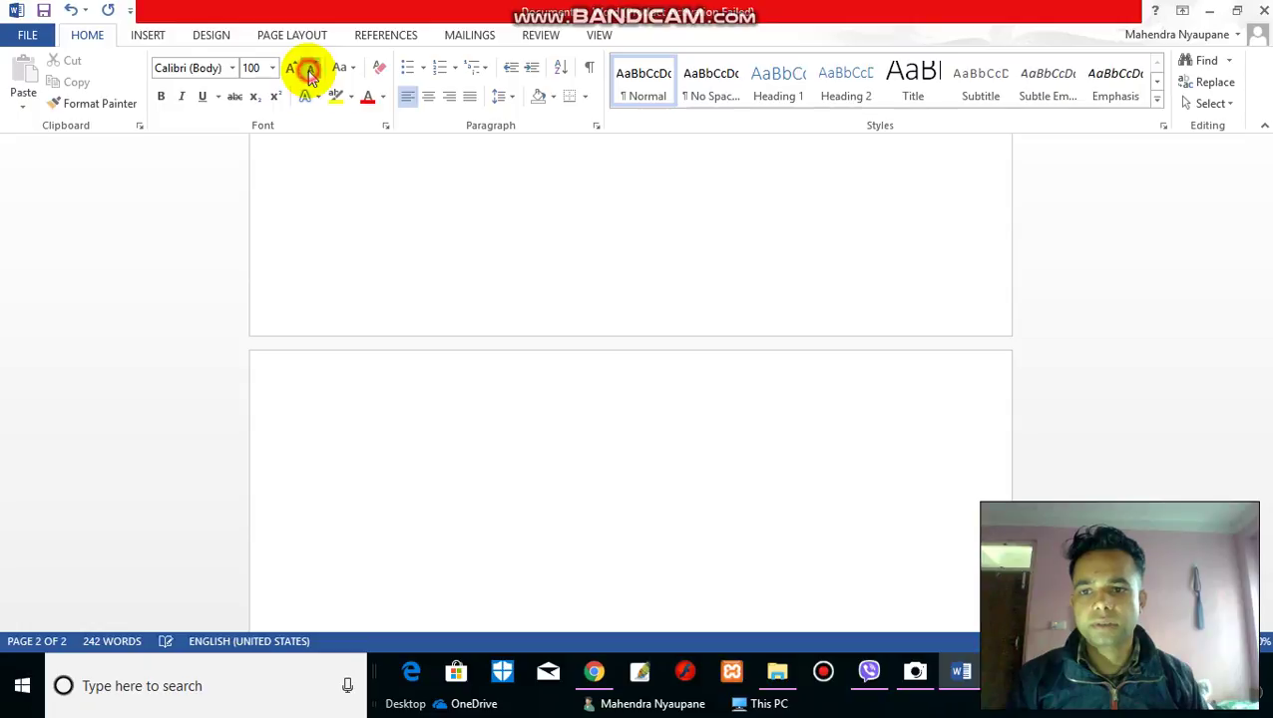
{"action": "left_click", "coordinate": [310, 72]}
{"action": "left_click_drag", "start_coordinate": [260, 68], "coordinate": [249, 68]}
{"action": "type", "text": "95"}
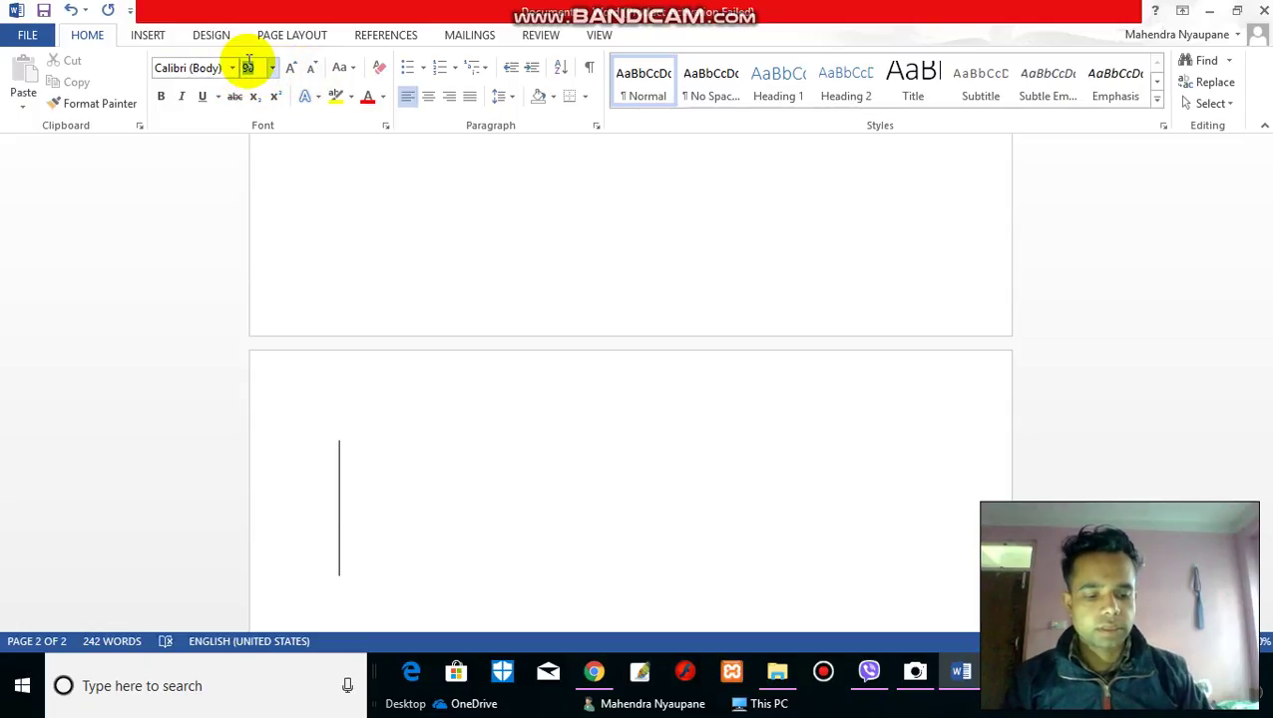